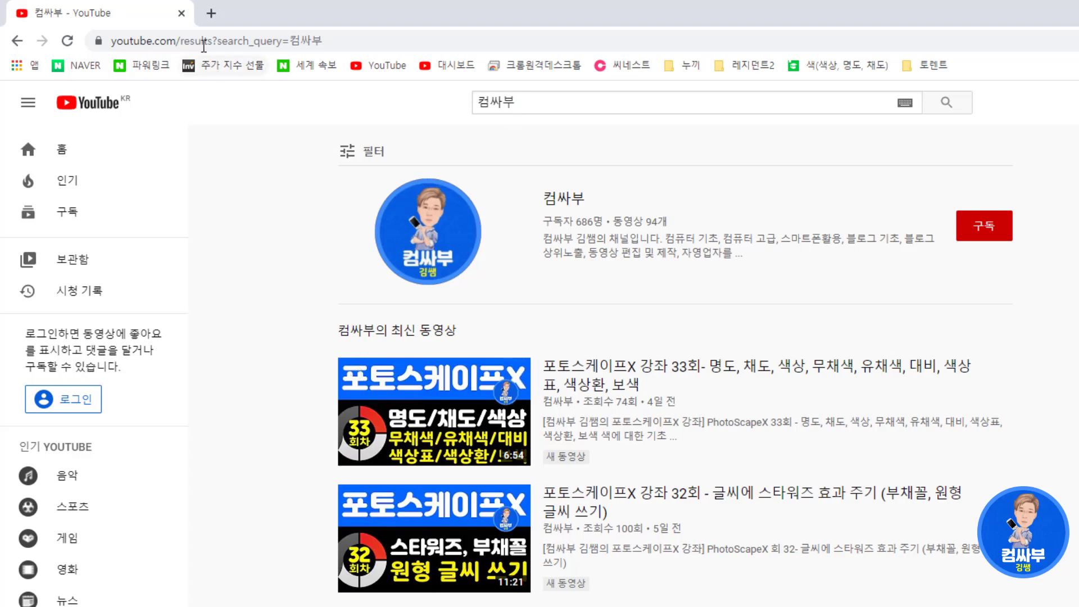
# Step: Open the 컴싸부 channel from the search results and start its 포토스케이프X 강좌 playlist
pyautogui.click(552, 200)
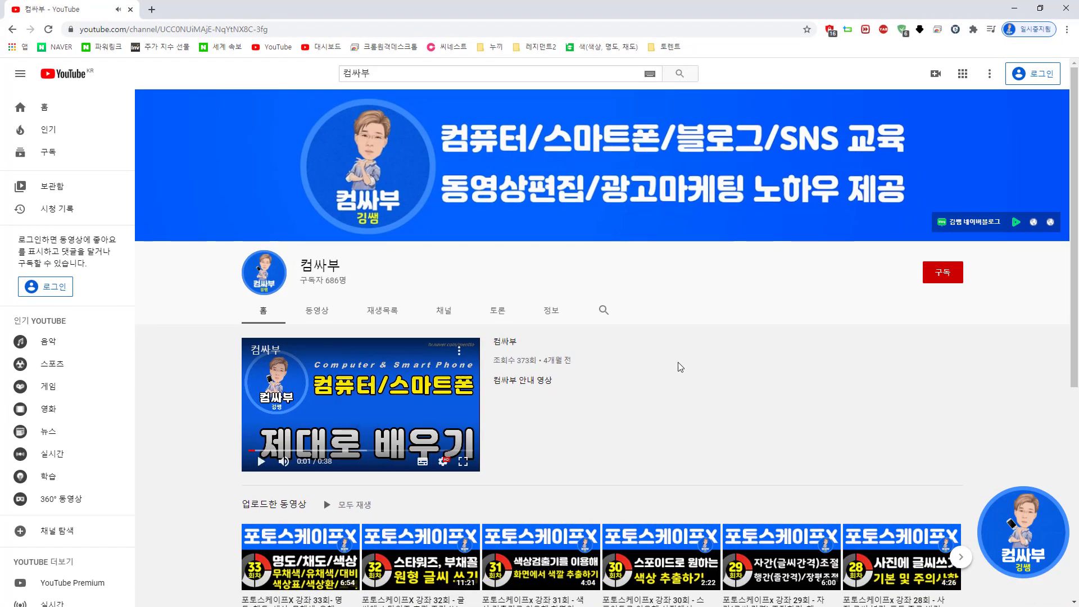
pyautogui.scroll(-6, 680, 367)
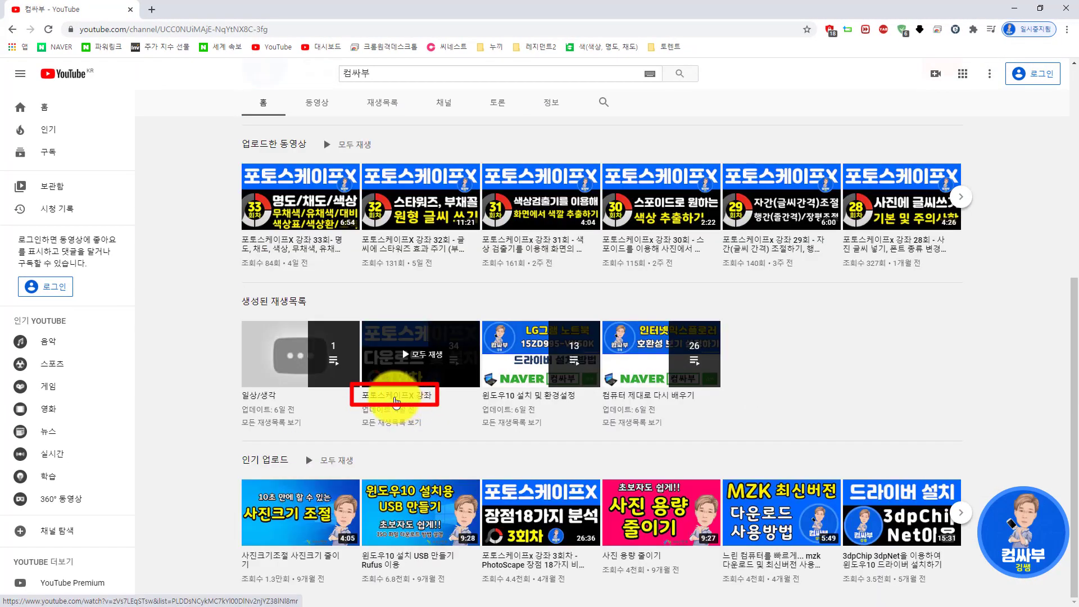
pyautogui.click(412, 400)
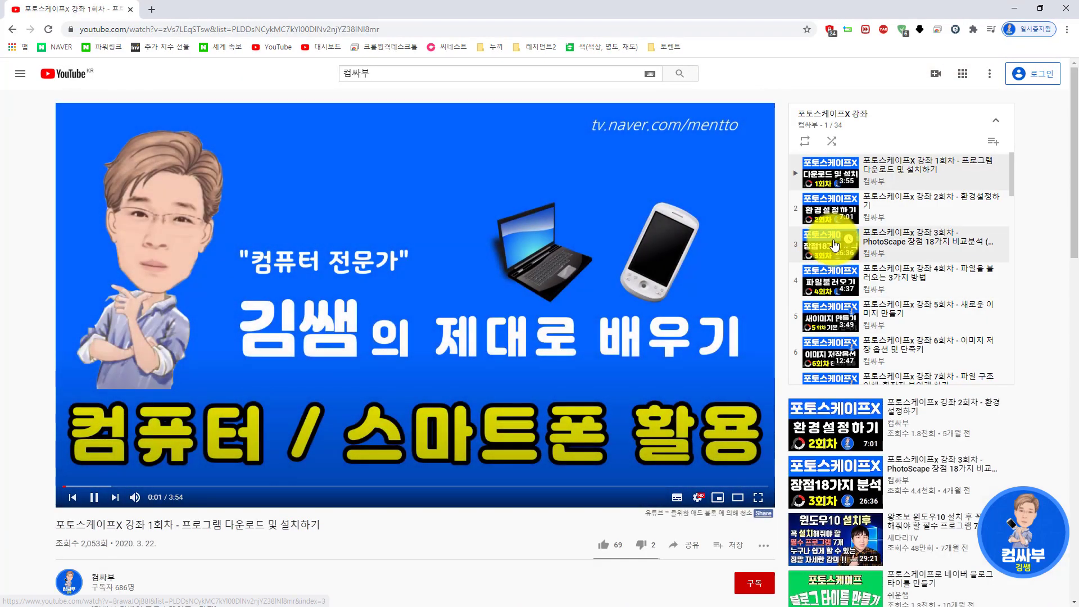
pyautogui.click(471, 311)
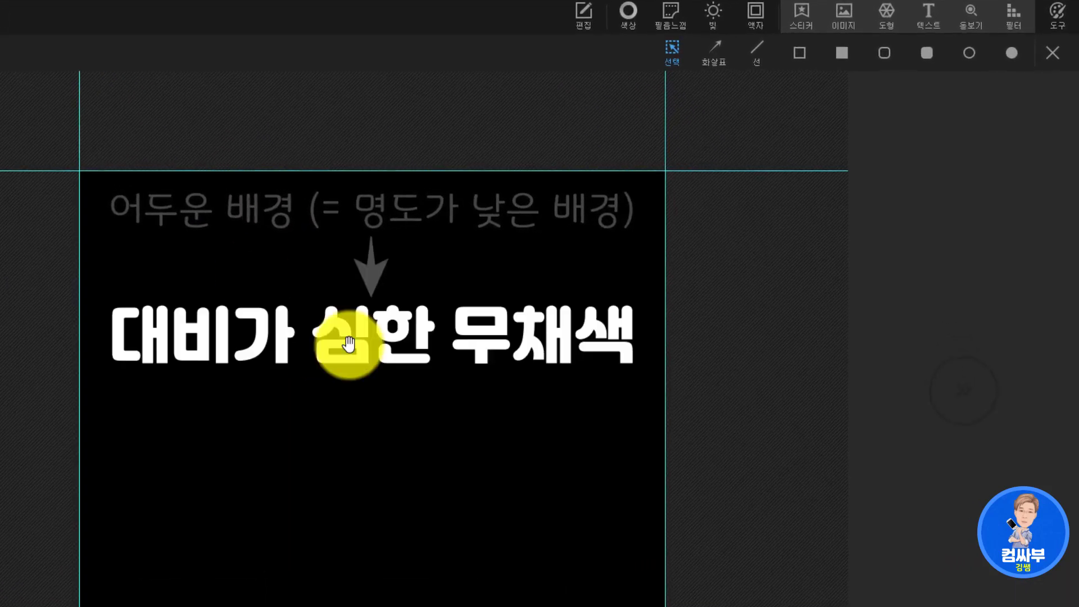
# Step: Try the grey and black palette swatches on the "대비가 심한 무채색" text, and set its colour to white
pyautogui.click(348, 343)
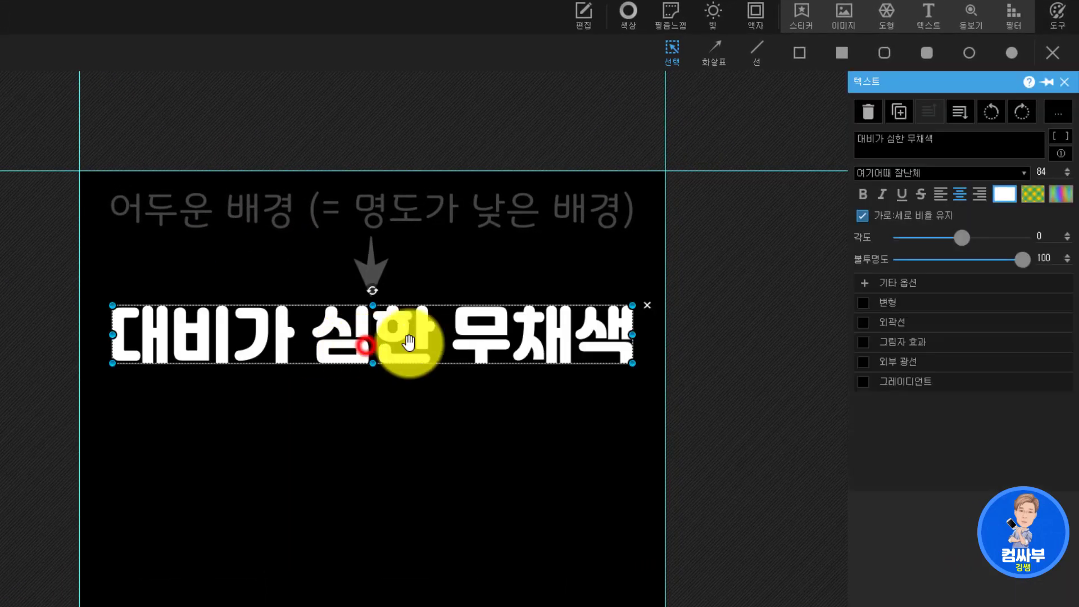
pyautogui.click(1005, 193)
pyautogui.click(994, 216)
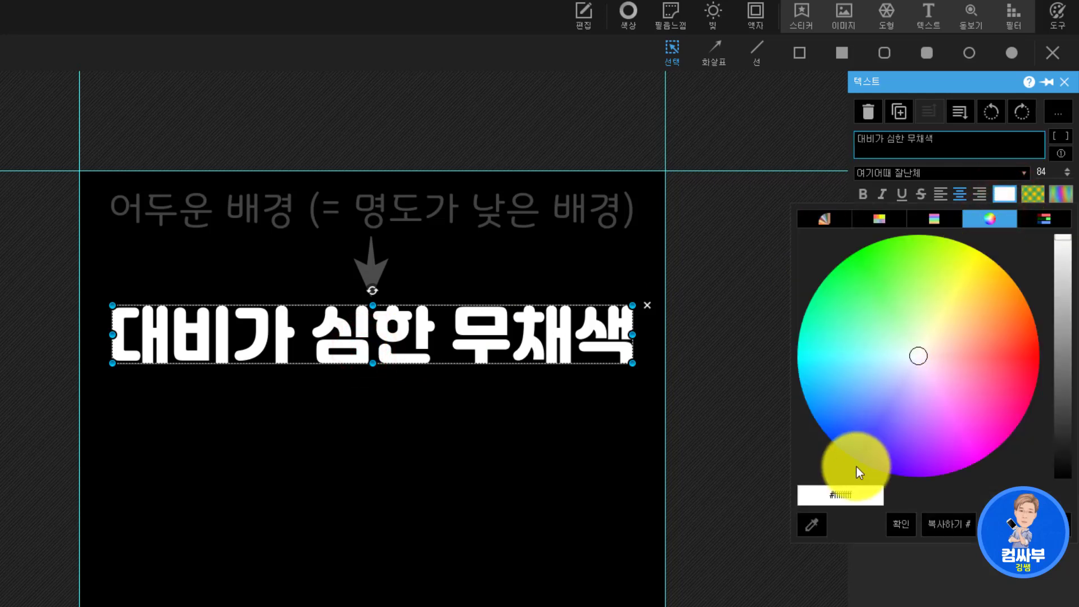
pyautogui.click(824, 219)
pyautogui.click(831, 471)
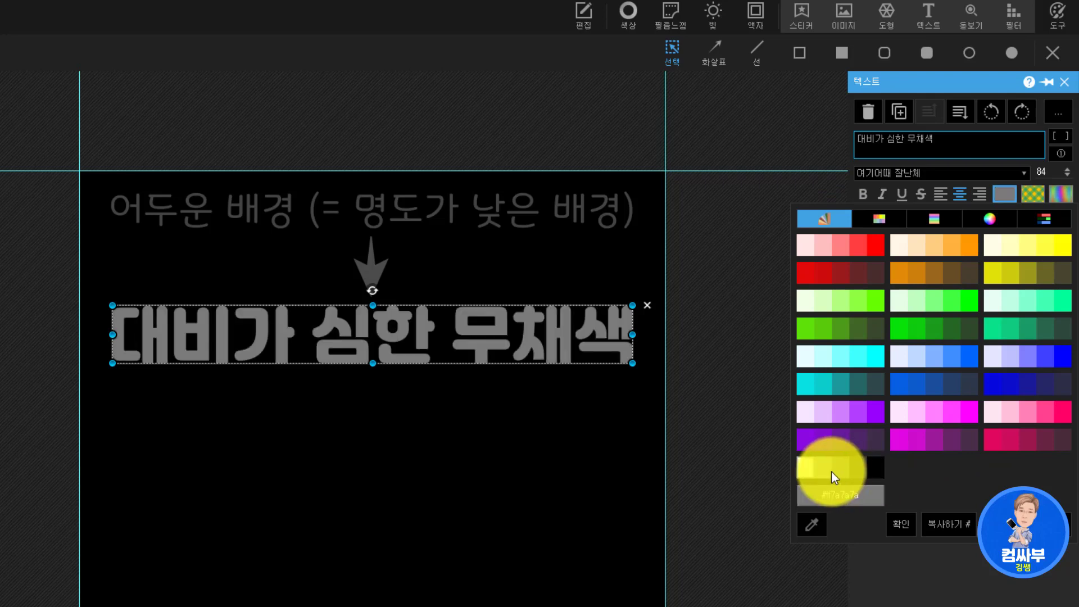
pyautogui.click(809, 471)
pyautogui.click(832, 471)
pyautogui.click(851, 476)
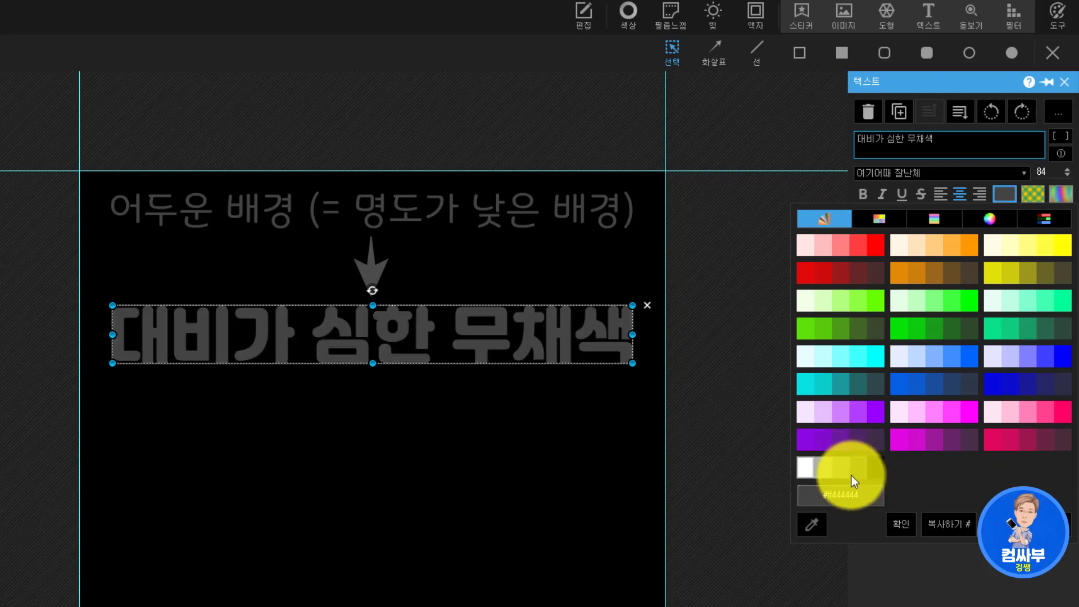
pyautogui.click(875, 469)
pyautogui.click(809, 468)
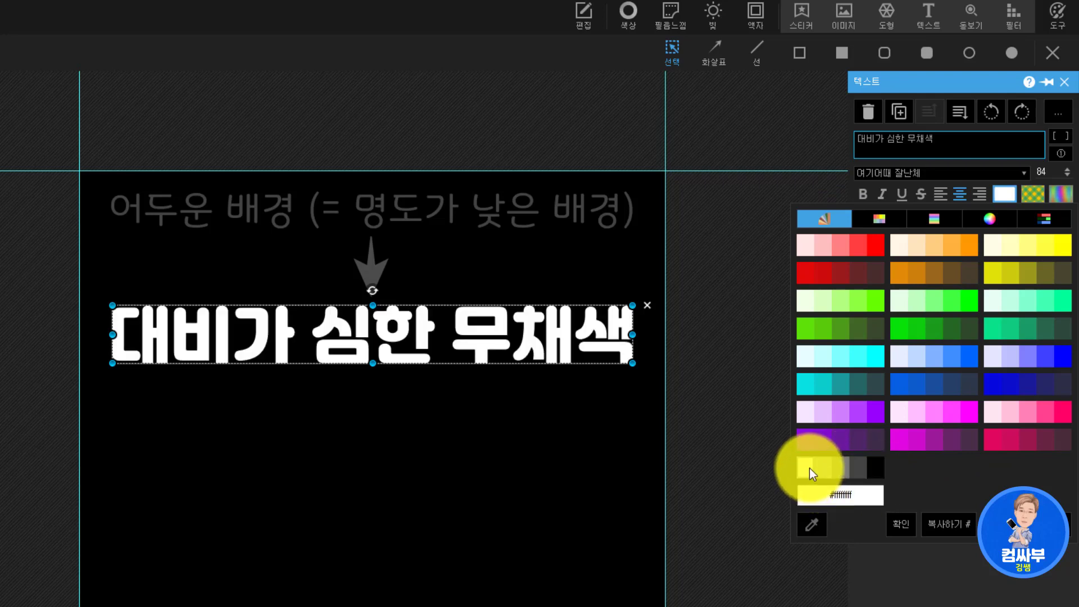
pyautogui.click(877, 469)
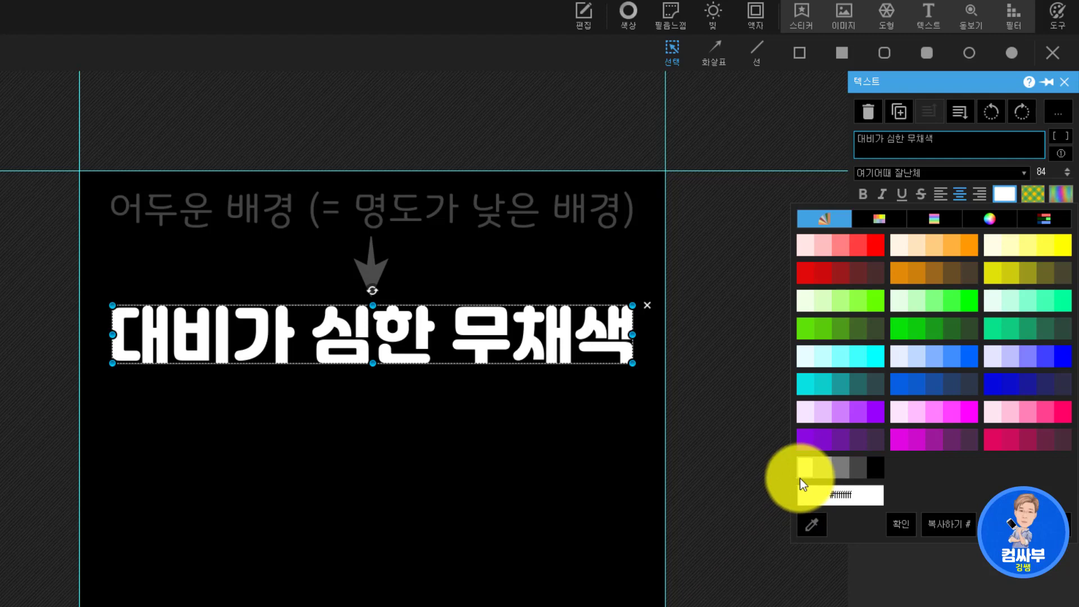
pyautogui.click(727, 440)
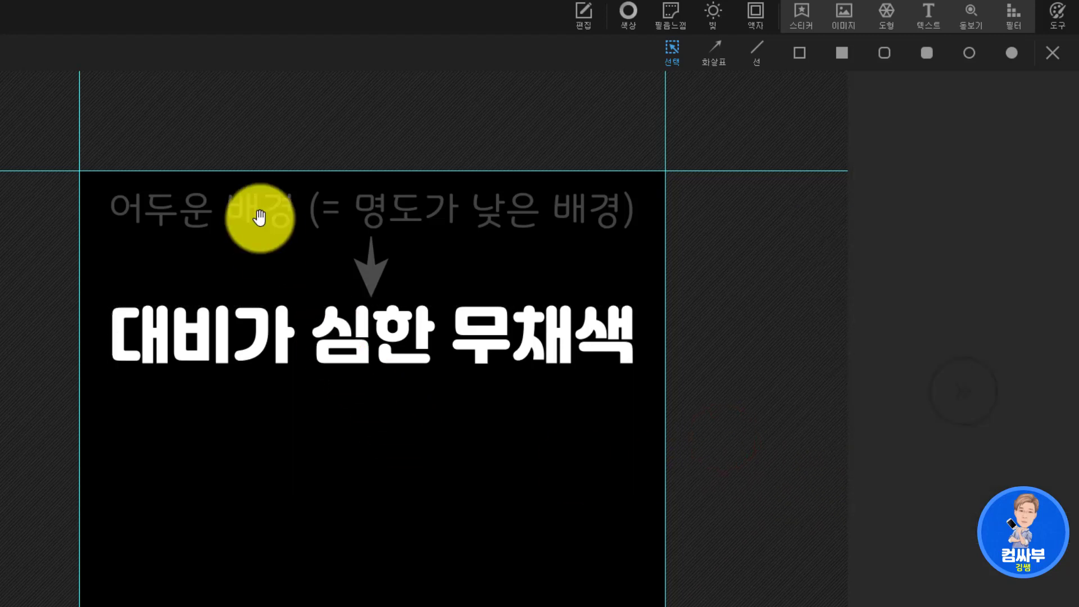
# Step: Restore the "명도가 높은 무채색" line, try black and dark grey on it, and set its colour to white
pyautogui.hotkey('ctrl', 'z')
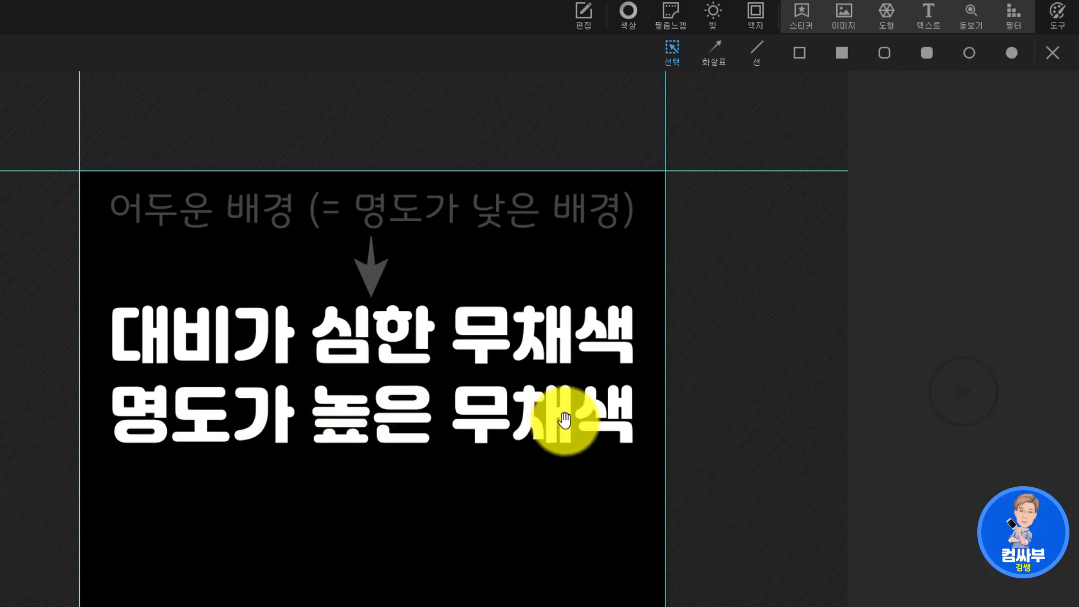
pyautogui.click(403, 420)
pyautogui.click(1004, 194)
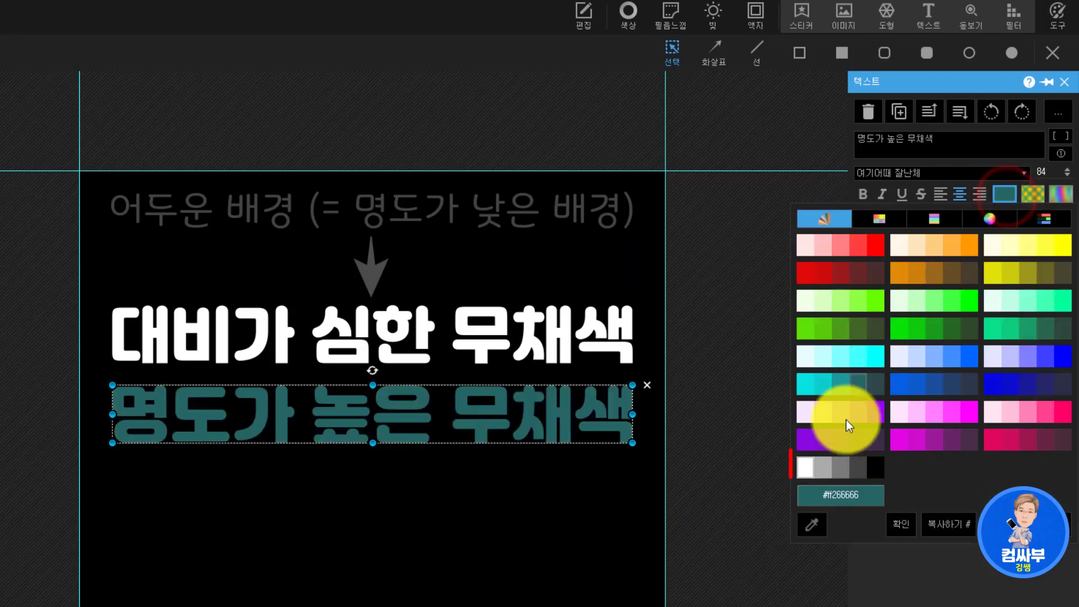
pyautogui.click(873, 475)
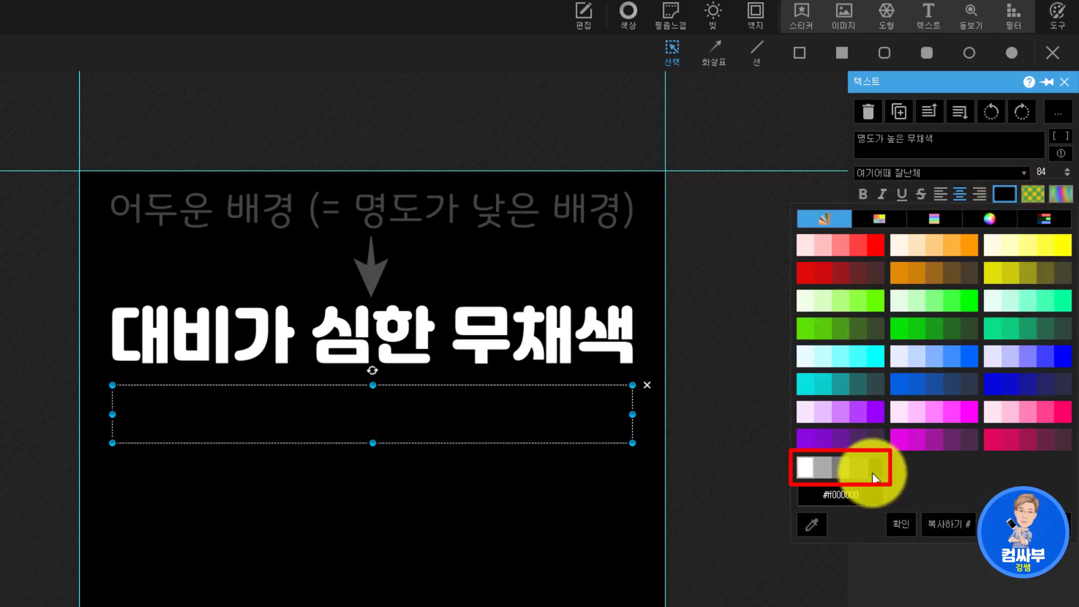
pyautogui.click(806, 467)
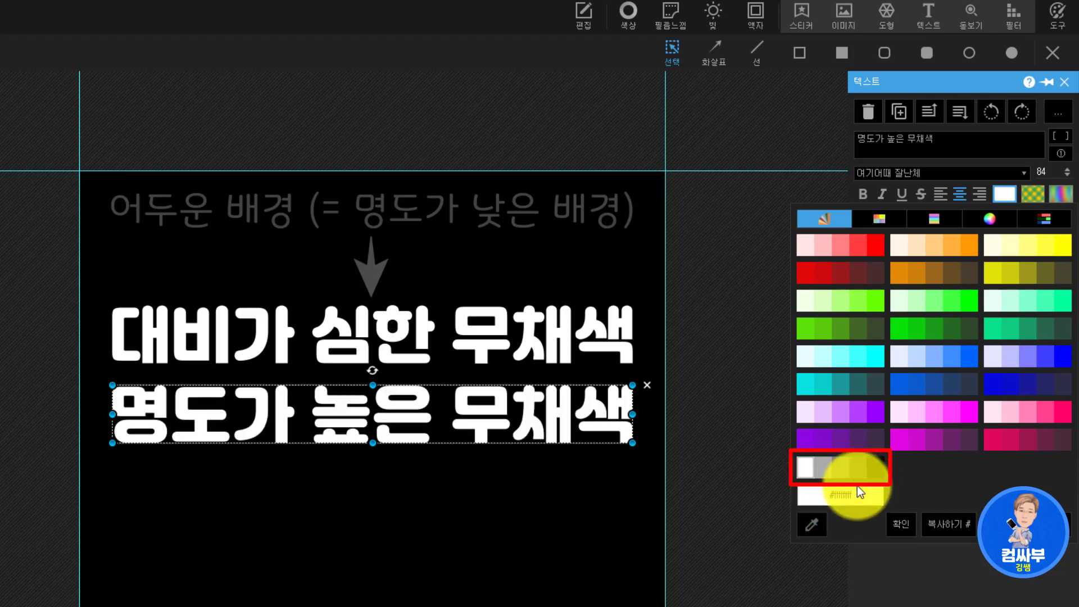
pyautogui.click(855, 467)
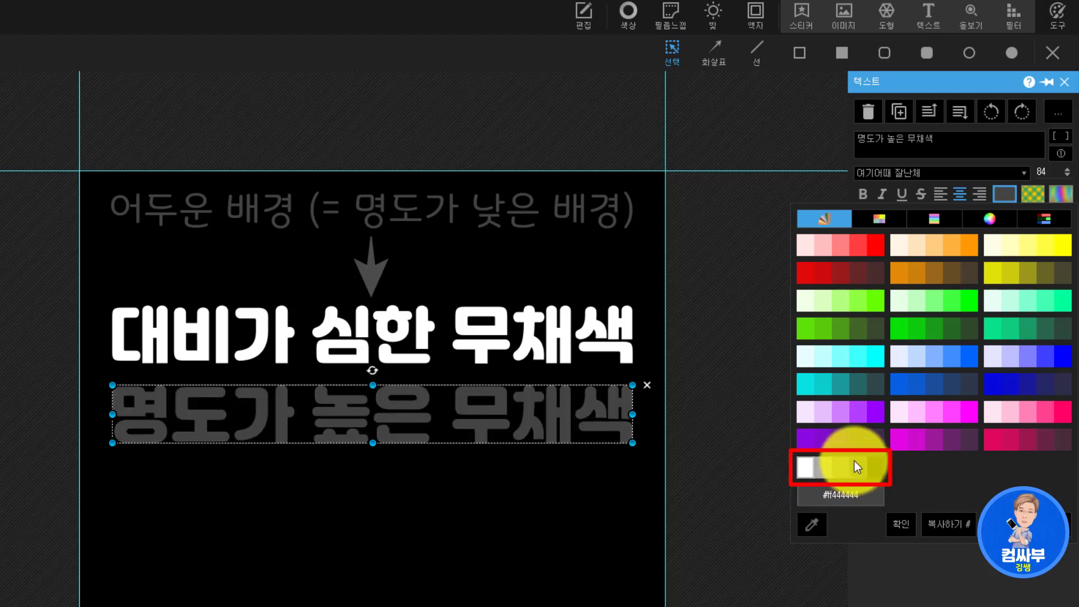
pyautogui.click(805, 466)
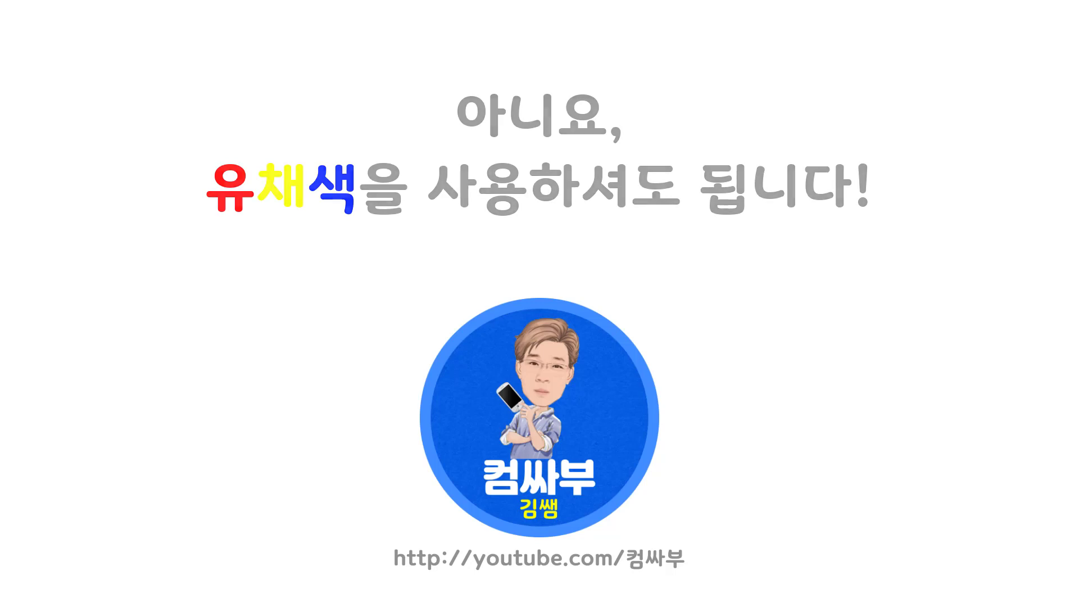
# Step: Recolour the yellow "명도가 높은 유채색" line with the bright green palette swatch
pyautogui.click(439, 495)
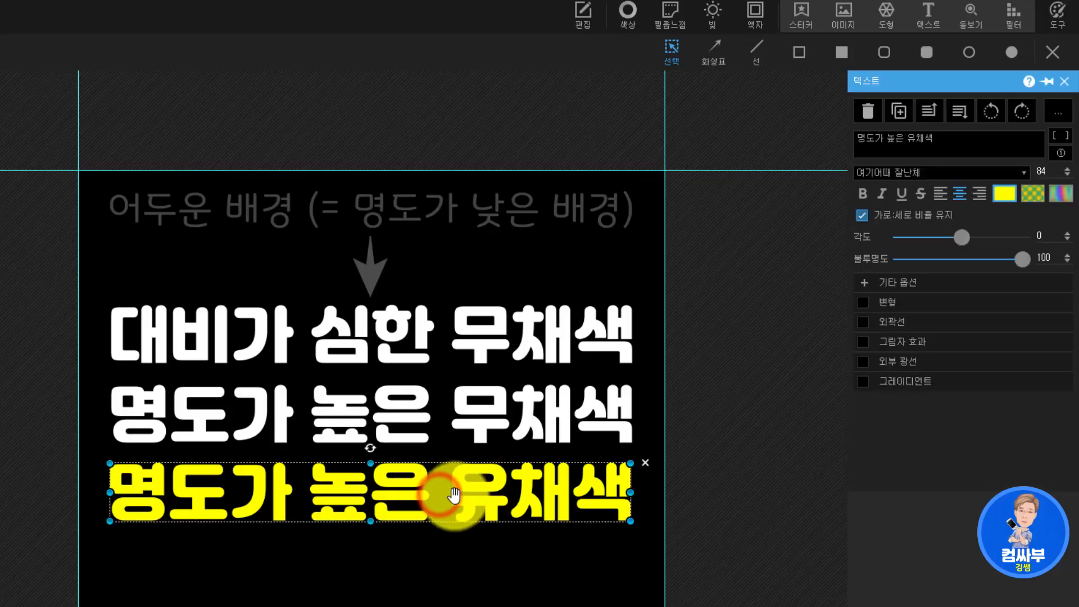
pyautogui.click(1004, 193)
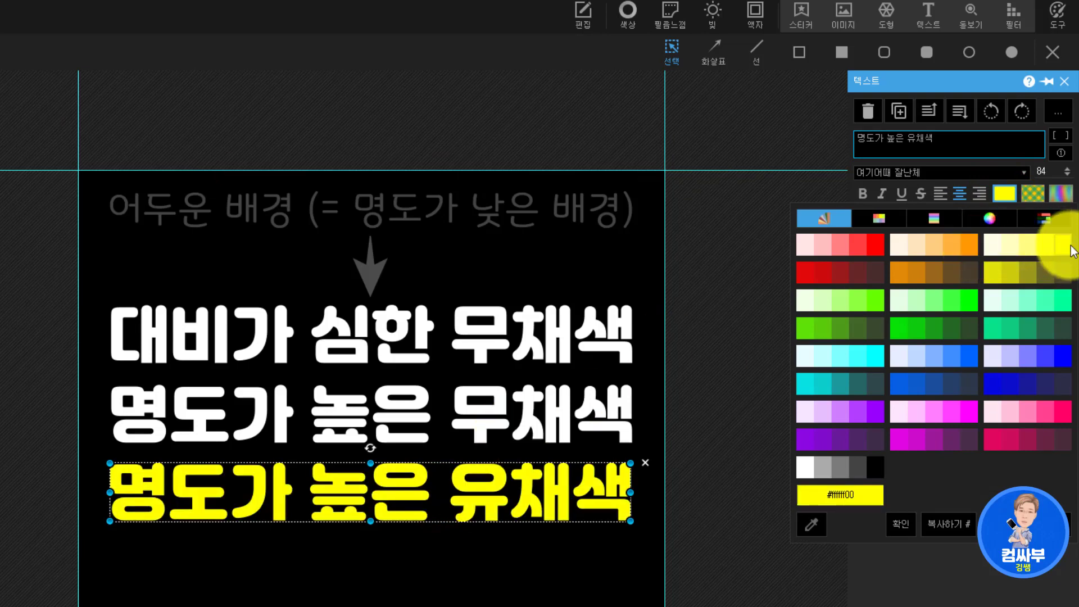
pyautogui.click(876, 296)
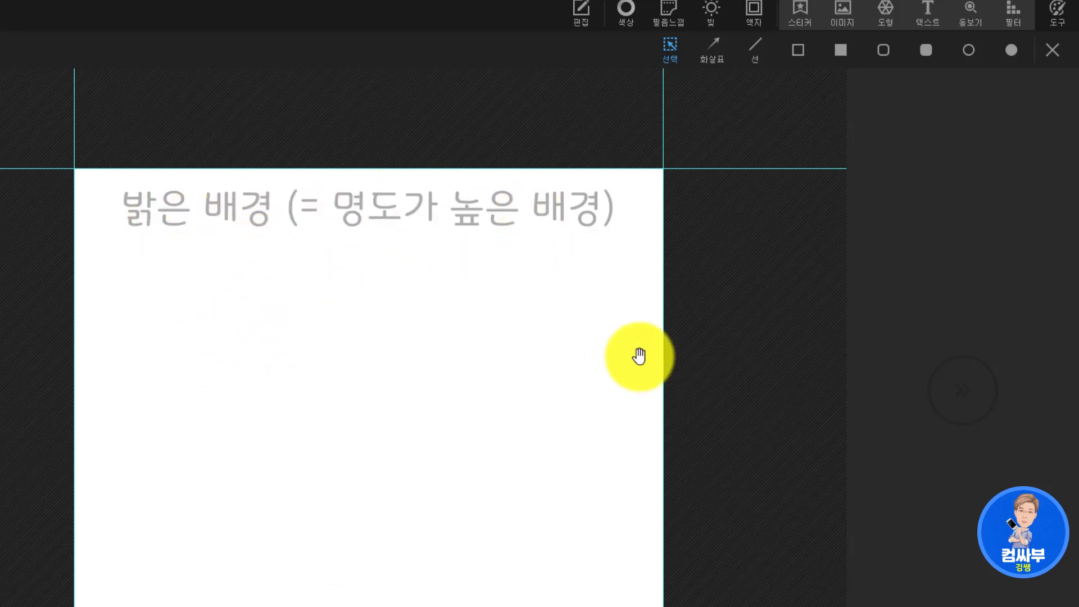
# Step: Restore the arrow under the heading and the "대비가 심한 무채색" line on the white canvas
pyautogui.click(582, 361)
pyautogui.click(582, 360)
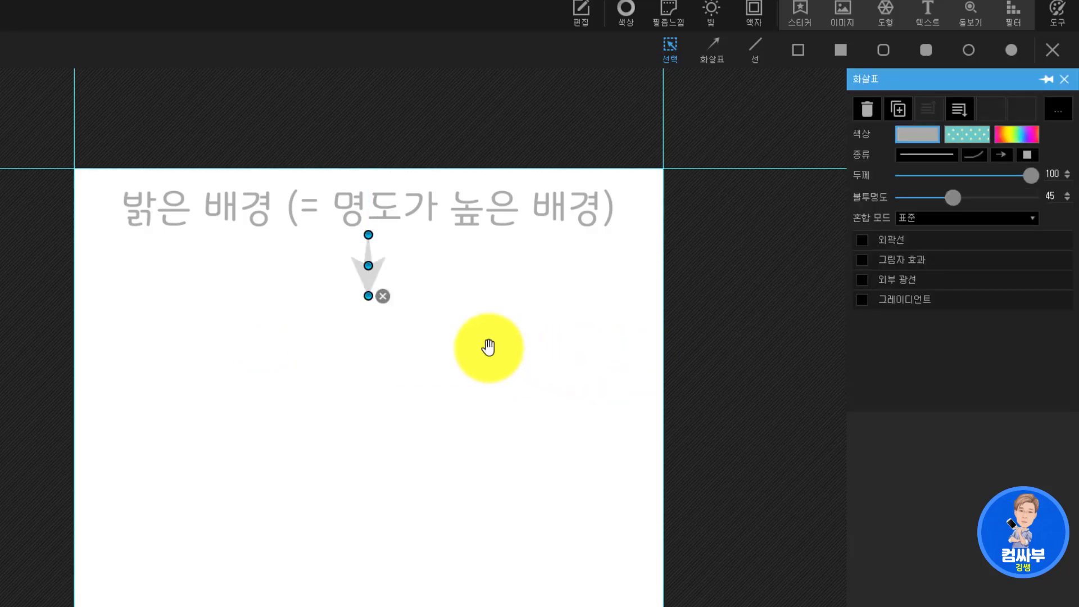
pyautogui.click(302, 321)
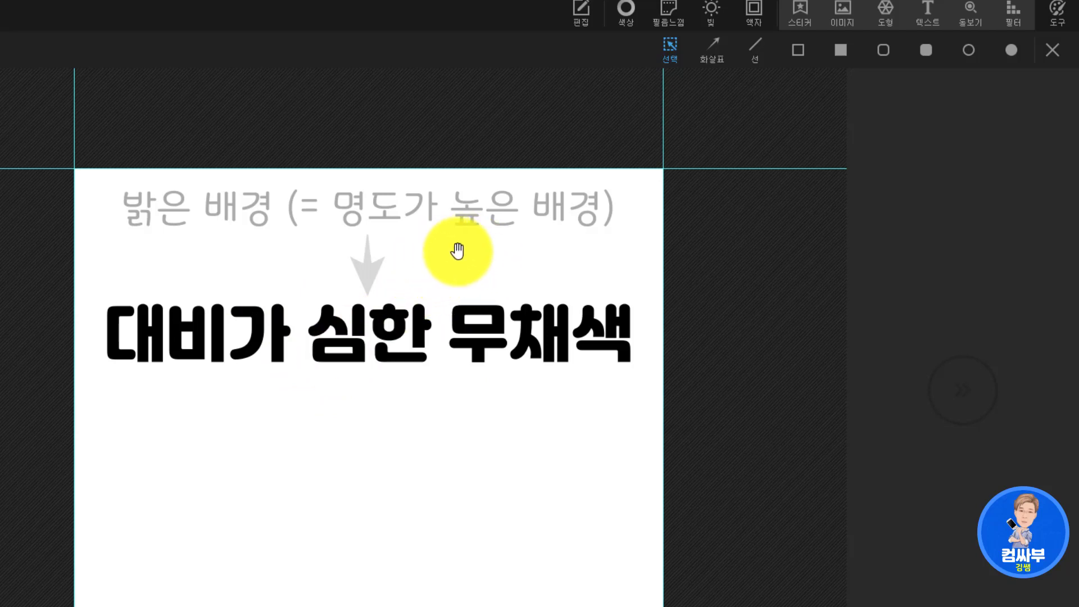
# Step: Try white on the "대비가 심한 무채색" text over the white background, and set its colour to black
pyautogui.click(522, 330)
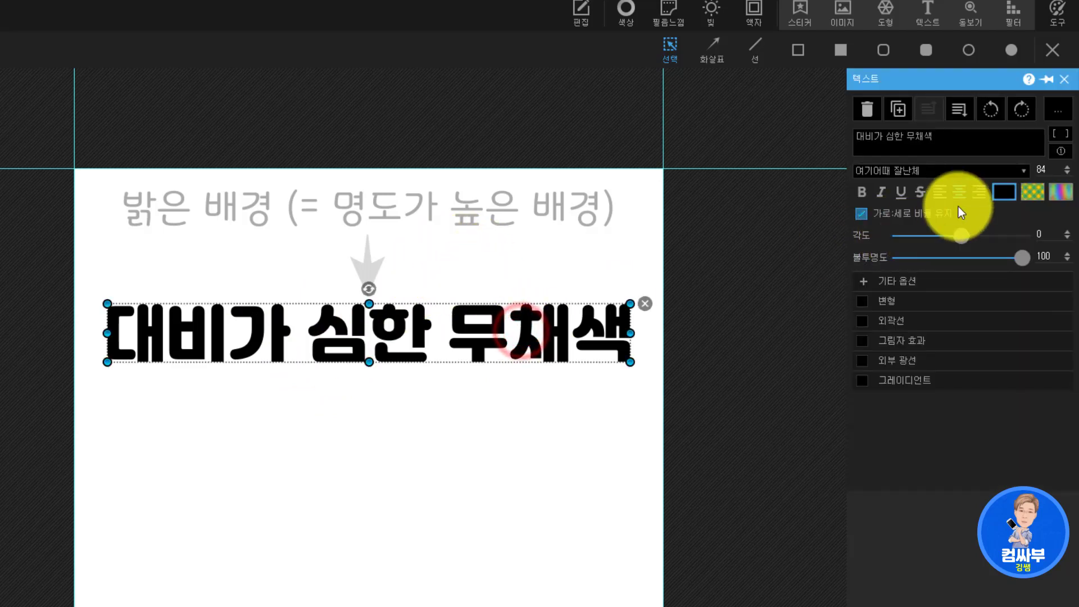
pyautogui.click(1004, 192)
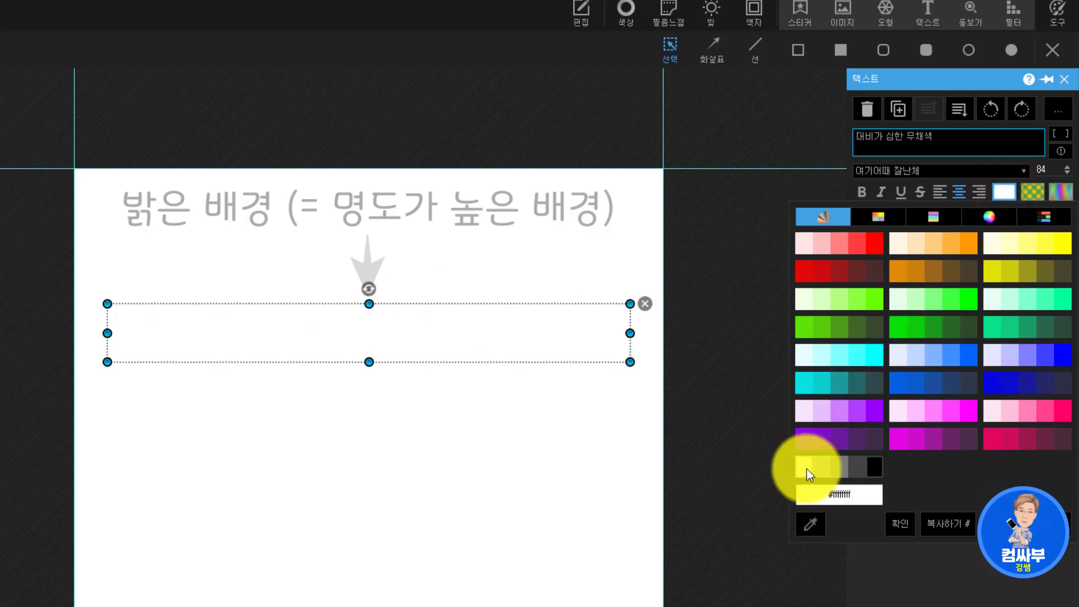
pyautogui.click(872, 469)
pyautogui.click(349, 410)
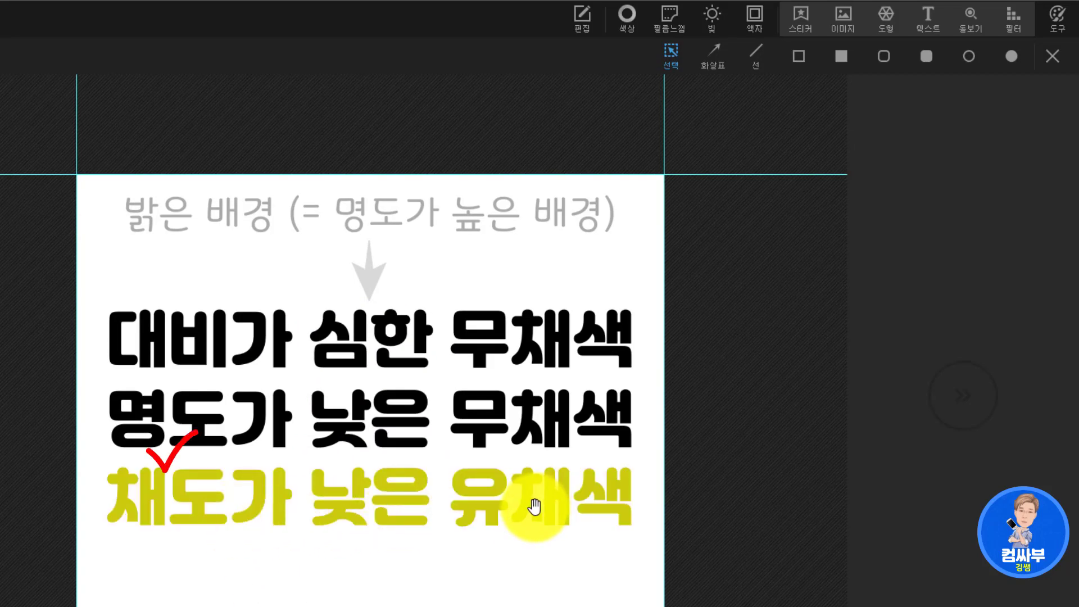
# Step: Compare bright yellow with darker yellow swatches on the "채도가 낮은 유채색" line, and leave it in a darker yellow
pyautogui.click(501, 498)
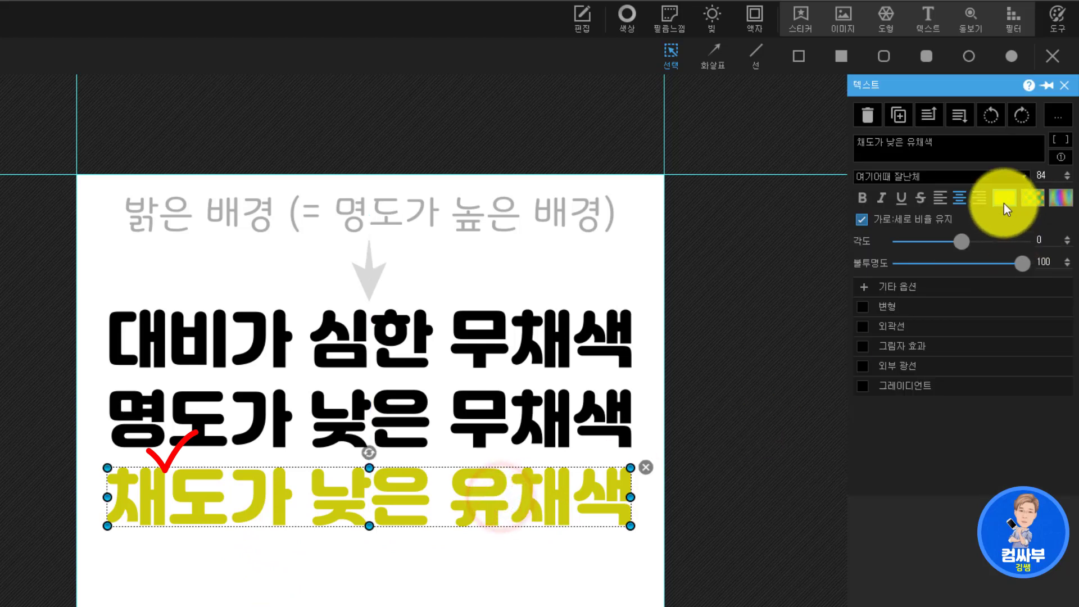
pyautogui.click(1004, 199)
pyautogui.click(1064, 248)
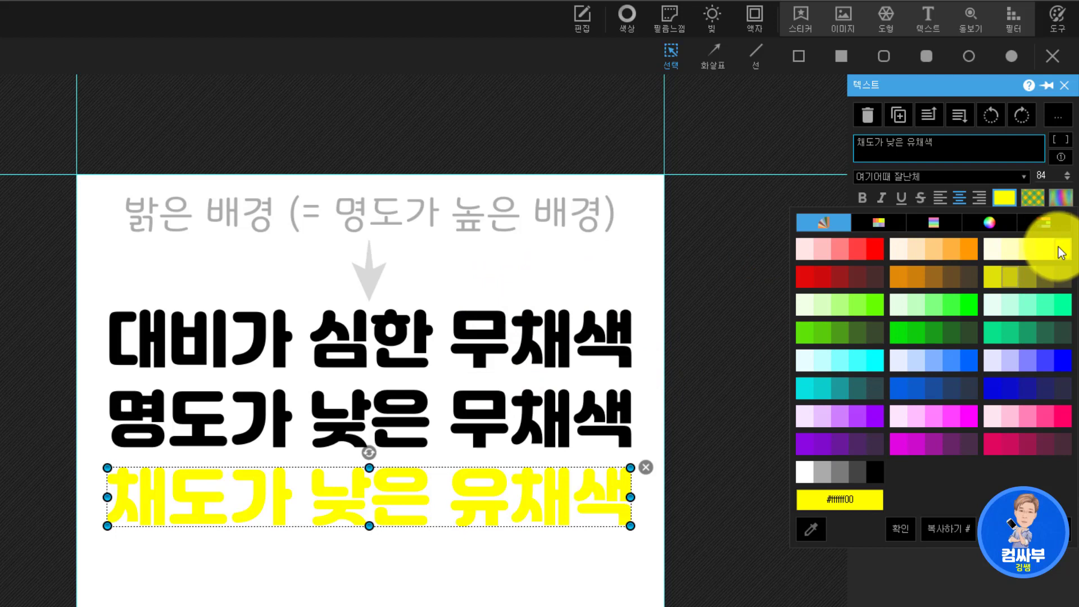
pyautogui.click(1016, 277)
pyautogui.click(991, 279)
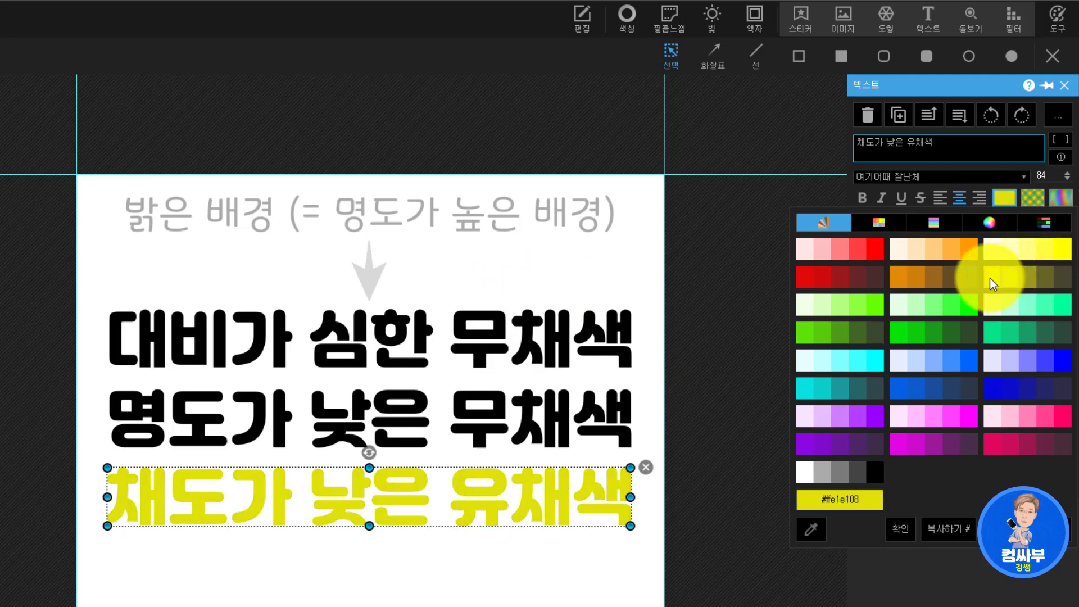
pyautogui.click(1022, 278)
pyautogui.click(994, 278)
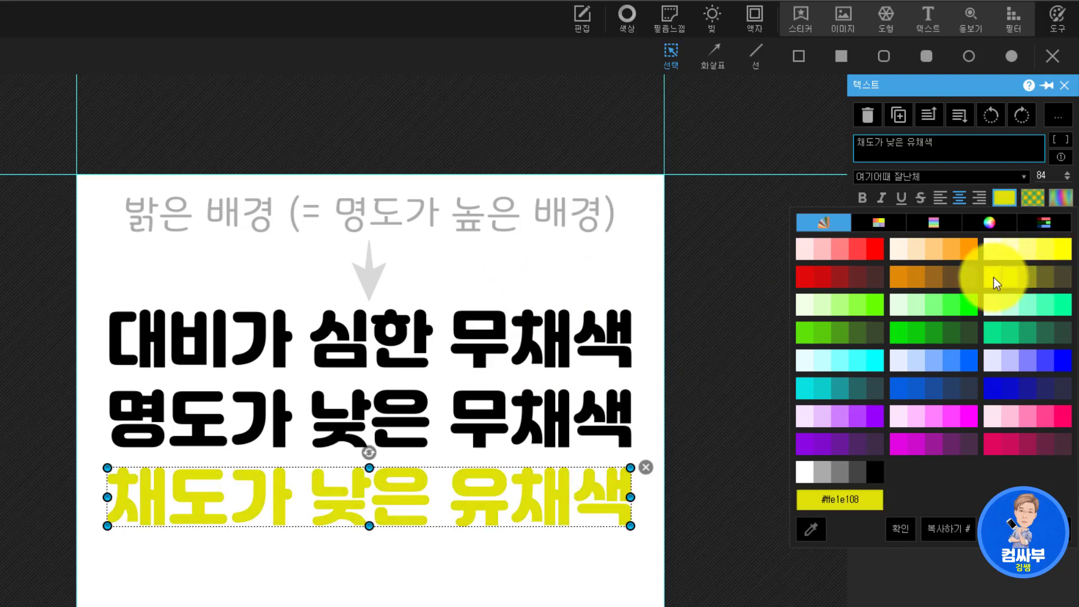
pyautogui.click(1008, 277)
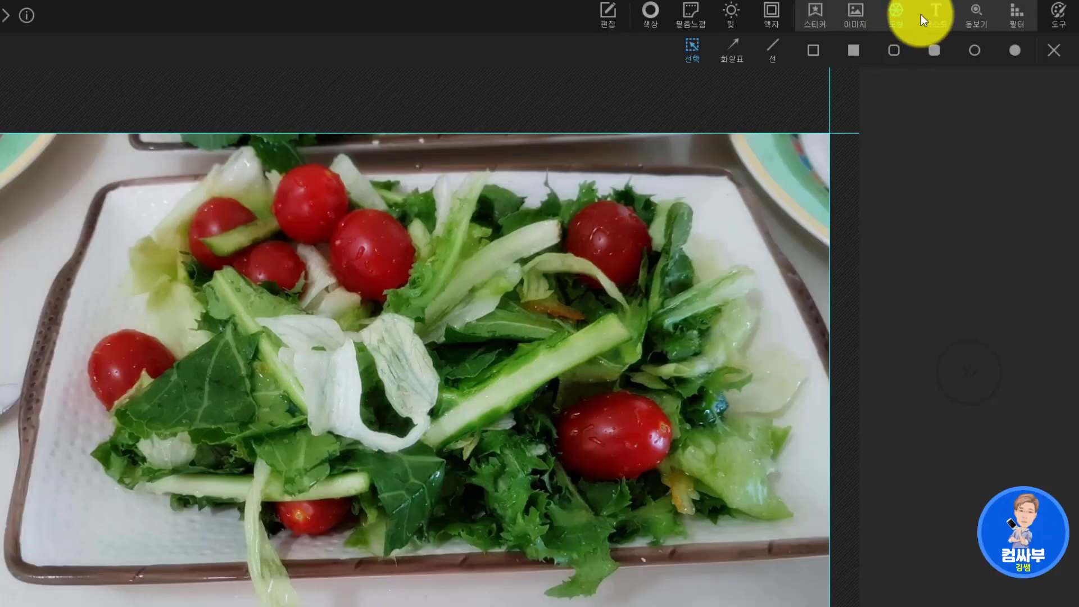
# Step: Add a text object to the salad photo and set its colour to magenta, directly opposite green on the colour wheel
pyautogui.click(921, 15)
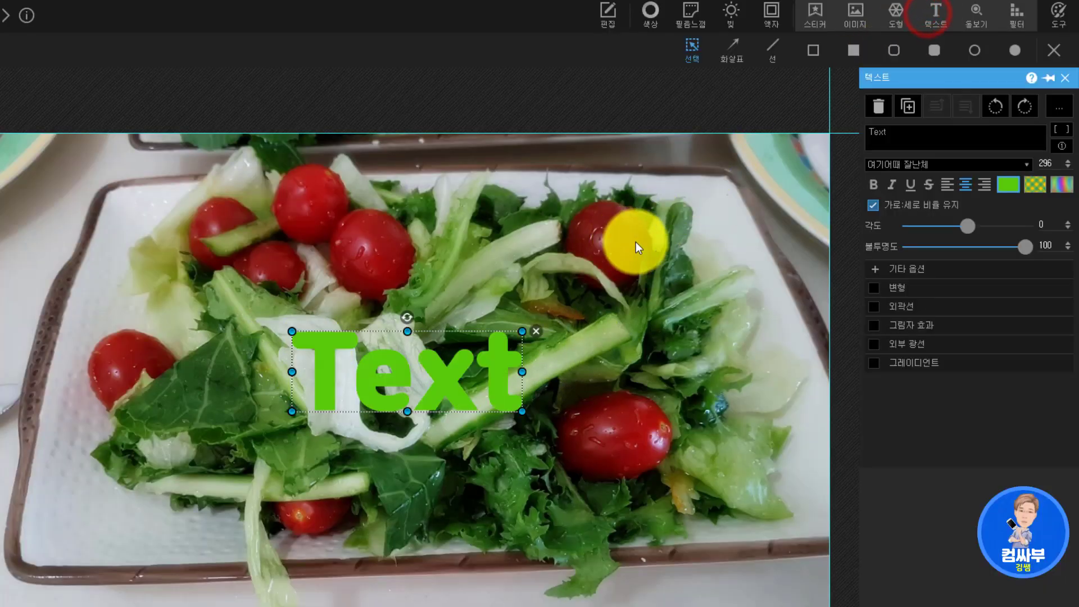
pyautogui.click(1006, 188)
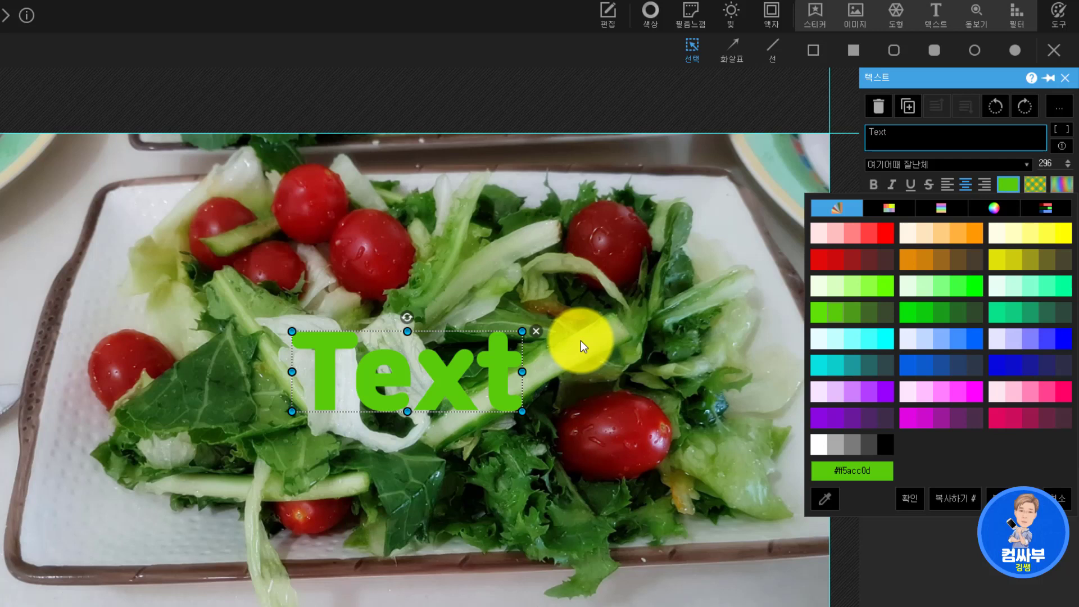
pyautogui.click(993, 208)
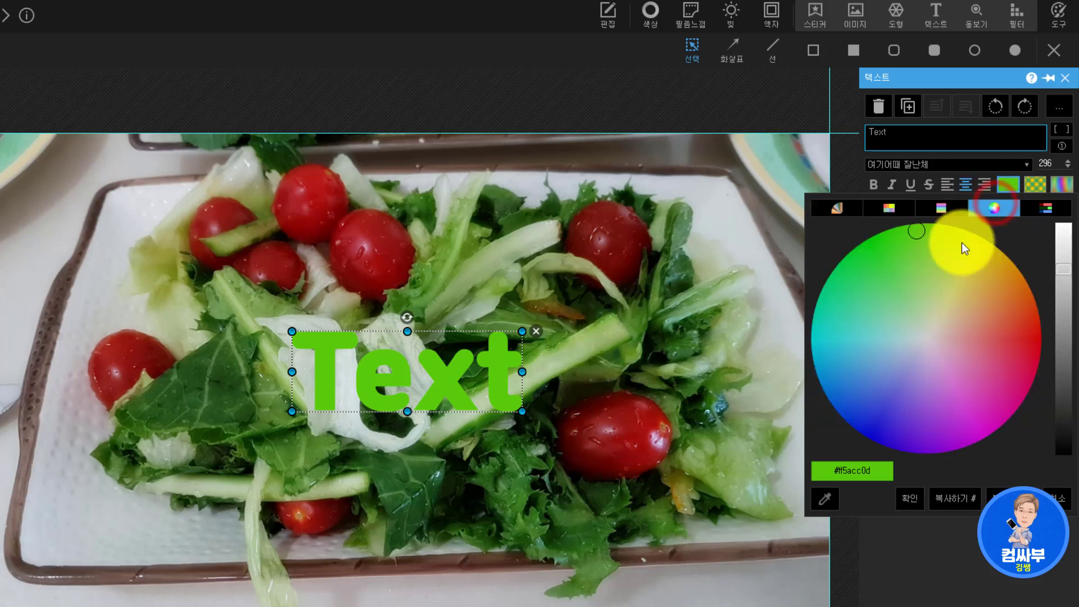
pyautogui.moveTo(882, 247)
pyautogui.mouseDown()
pyautogui.moveTo(856, 243)
pyautogui.moveTo(978, 426)
pyautogui.mouseUp()
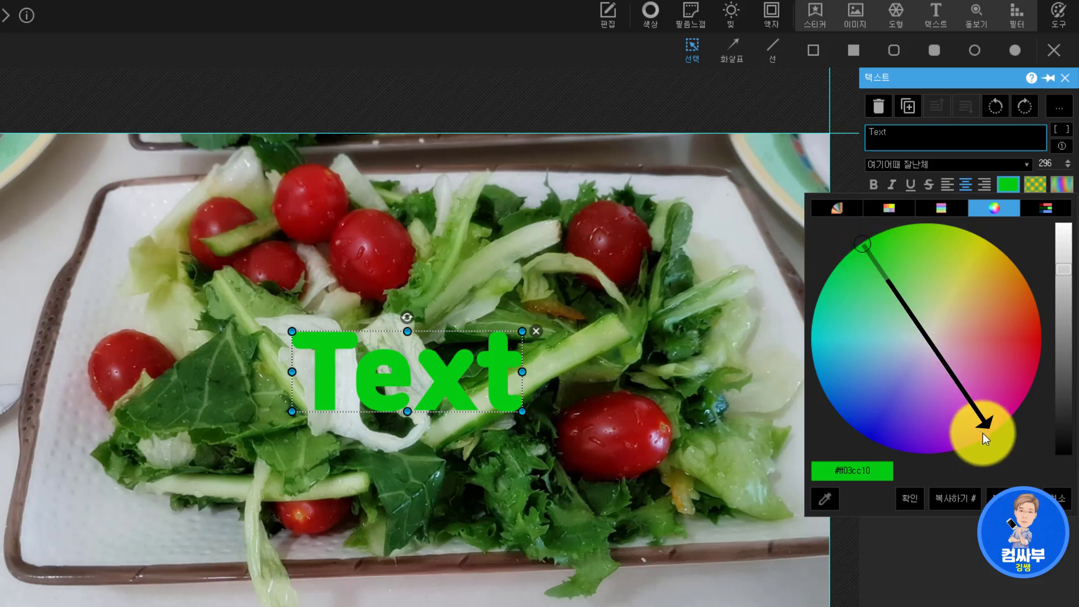
pyautogui.click(983, 435)
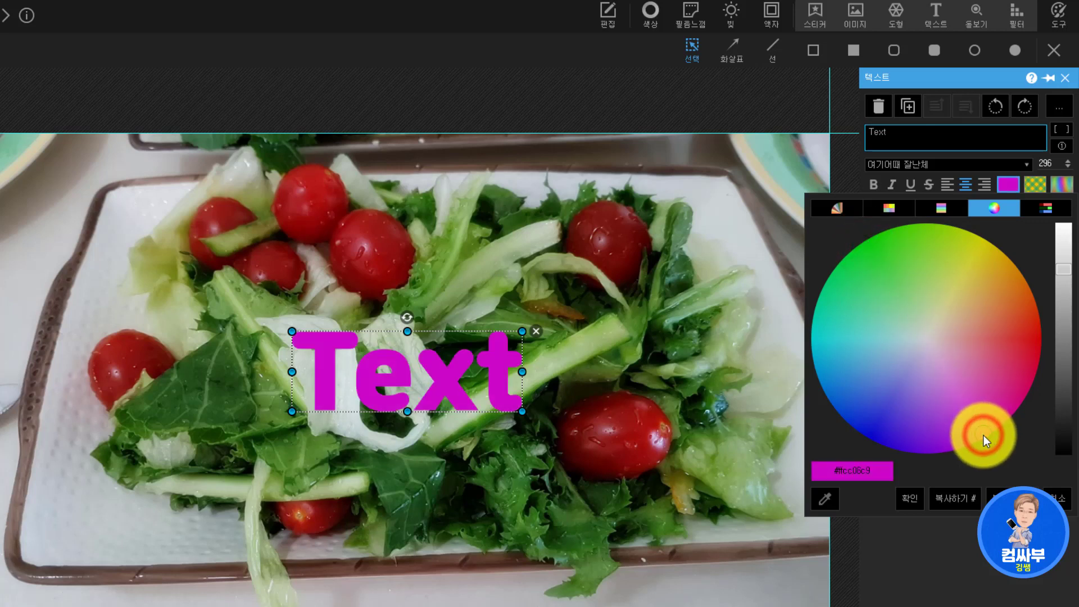
# Step: Try purple on the text over the salad photo, and set its colour to deep pink between magenta and red on the colour wheel
pyautogui.moveTo(983, 435); pyautogui.dragTo(953, 443)
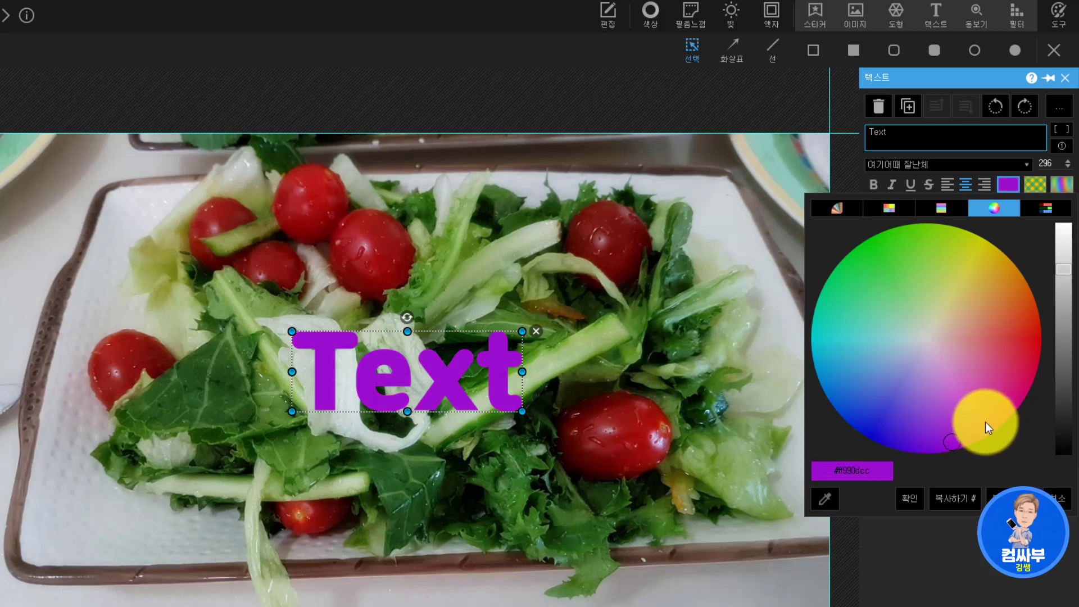
pyautogui.click(1028, 388)
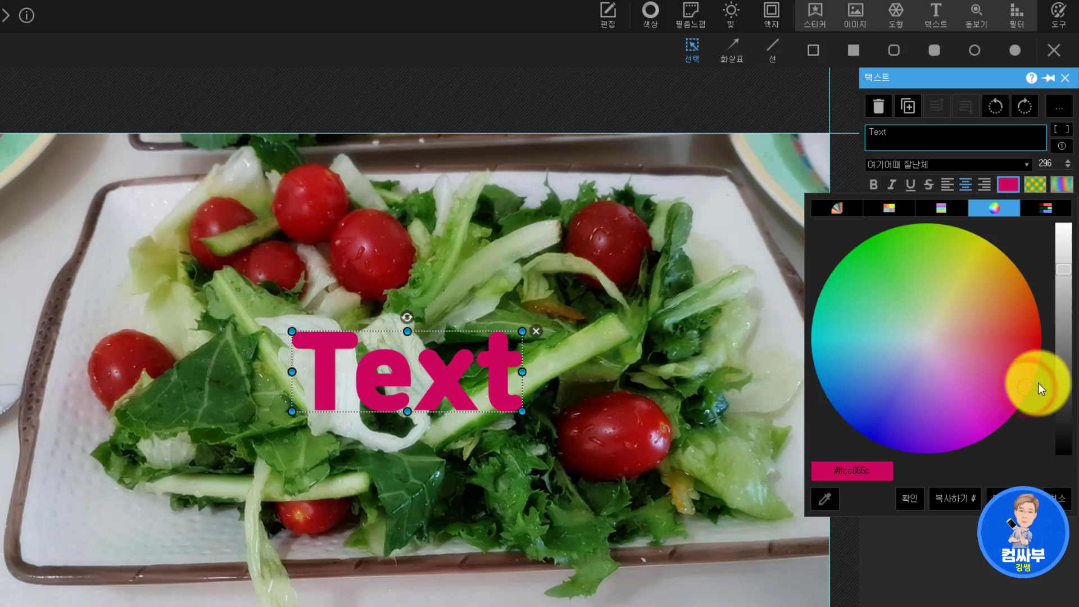
pyautogui.moveTo(1038, 382)
pyautogui.mouseDown()
pyautogui.moveTo(509, 394)
pyautogui.moveTo(524, 412)
pyautogui.mouseUp()
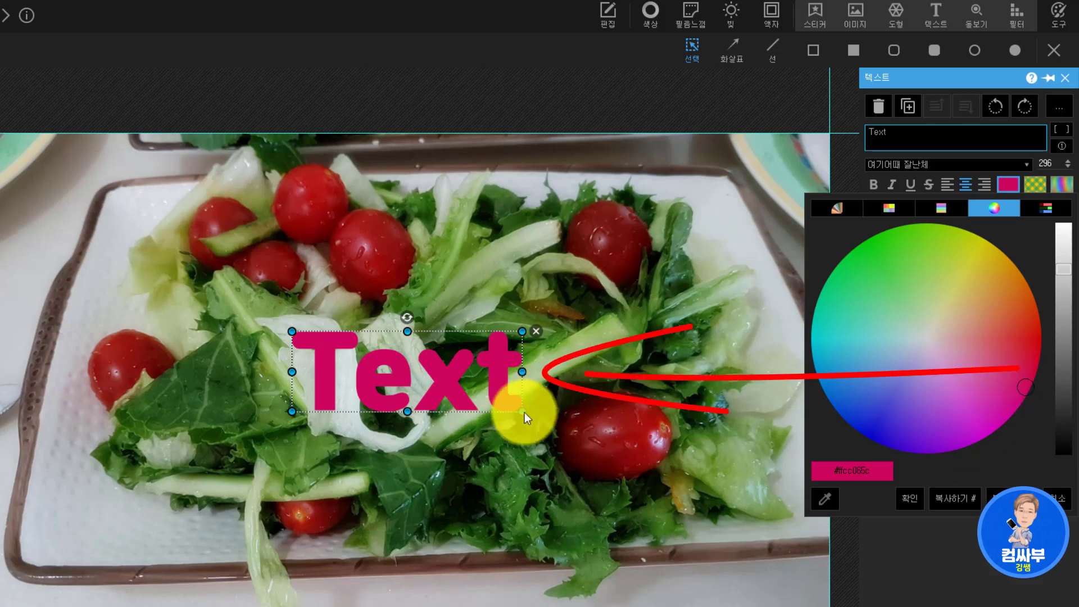
pyautogui.click(468, 381)
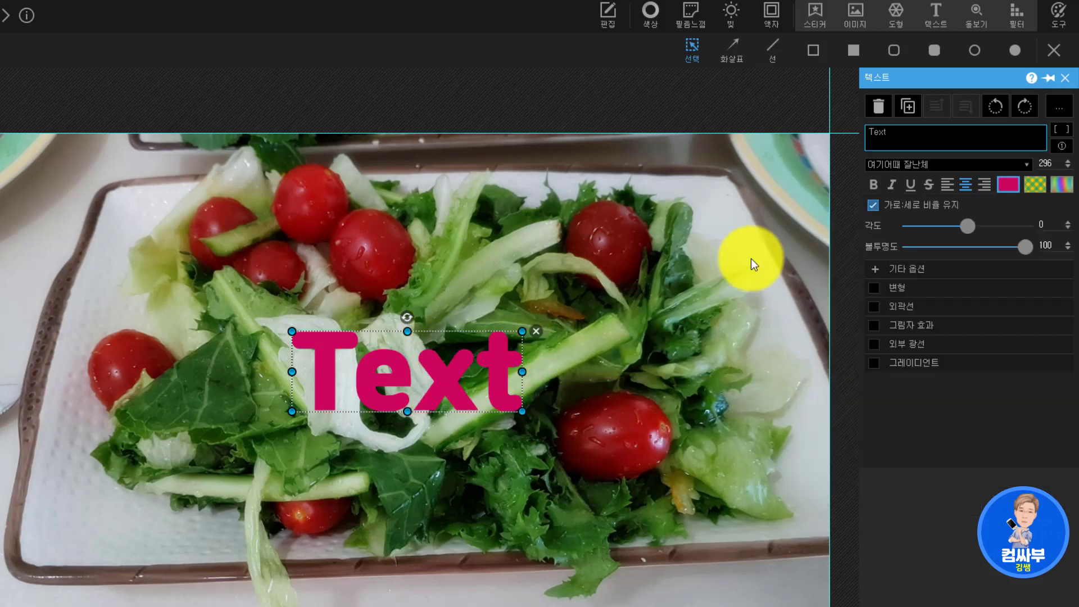
# Step: Add an outline to the pink text on the salad photo and set the outline colour to white
pyautogui.click(874, 306)
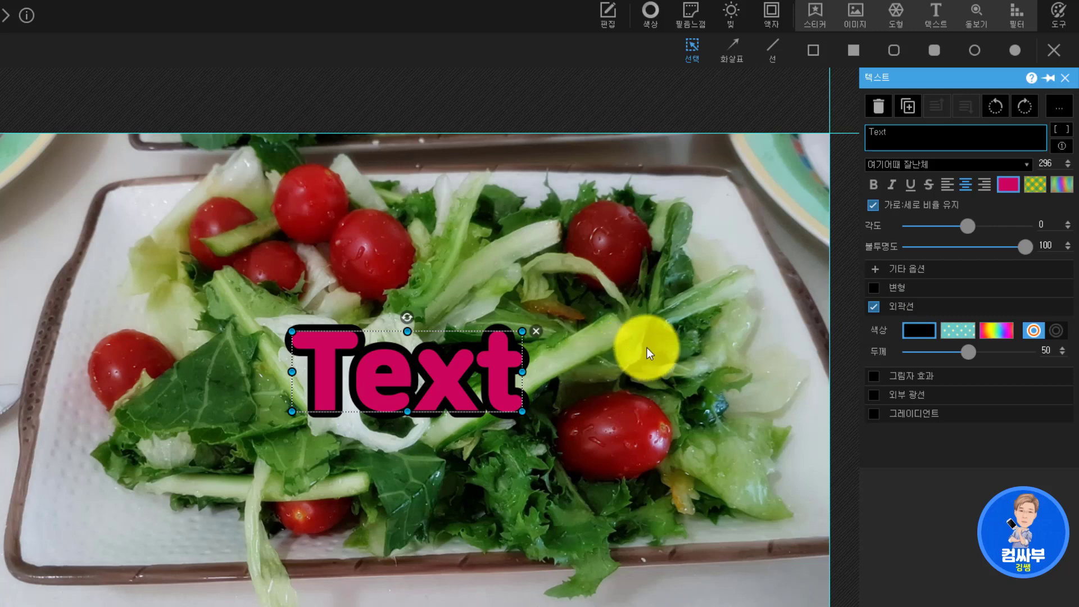
pyautogui.click(910, 335)
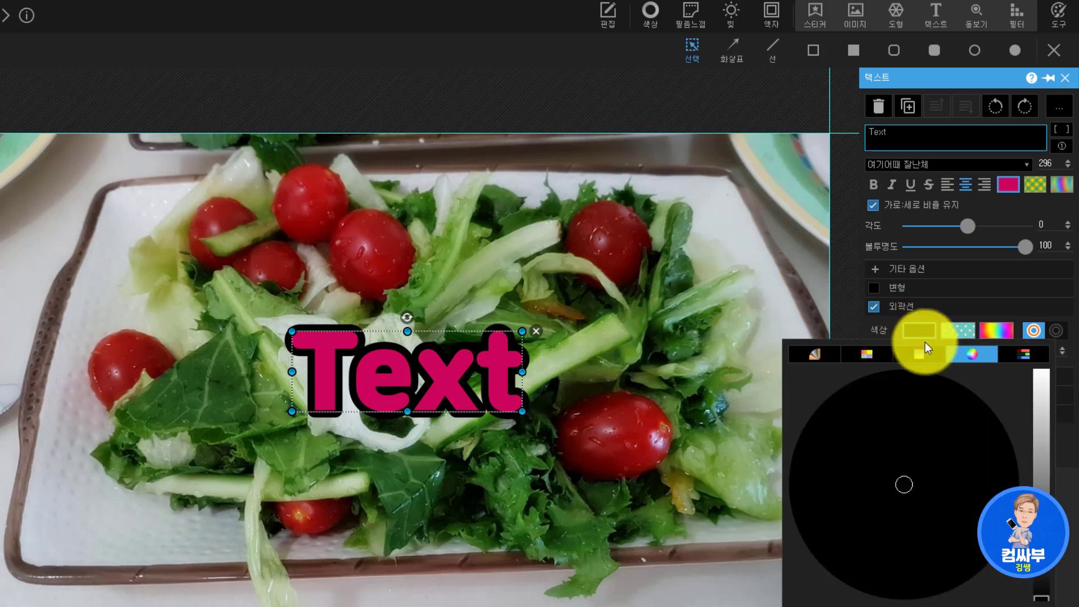
pyautogui.click(814, 353)
pyautogui.click(795, 590)
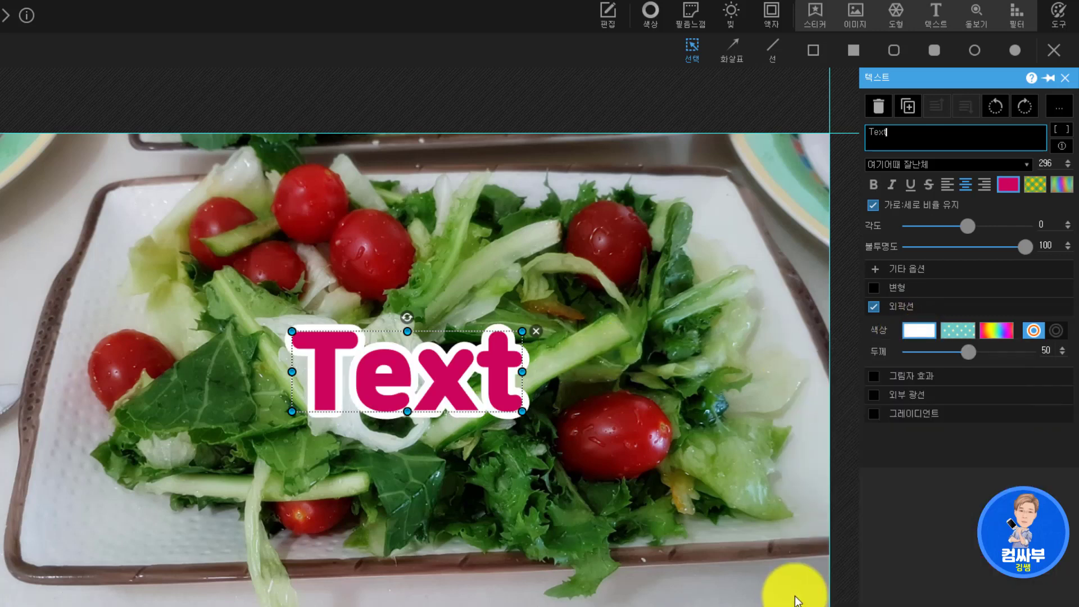
# Step: Replace the wording of the white-outlined text with "샐러드"
pyautogui.click(420, 377)
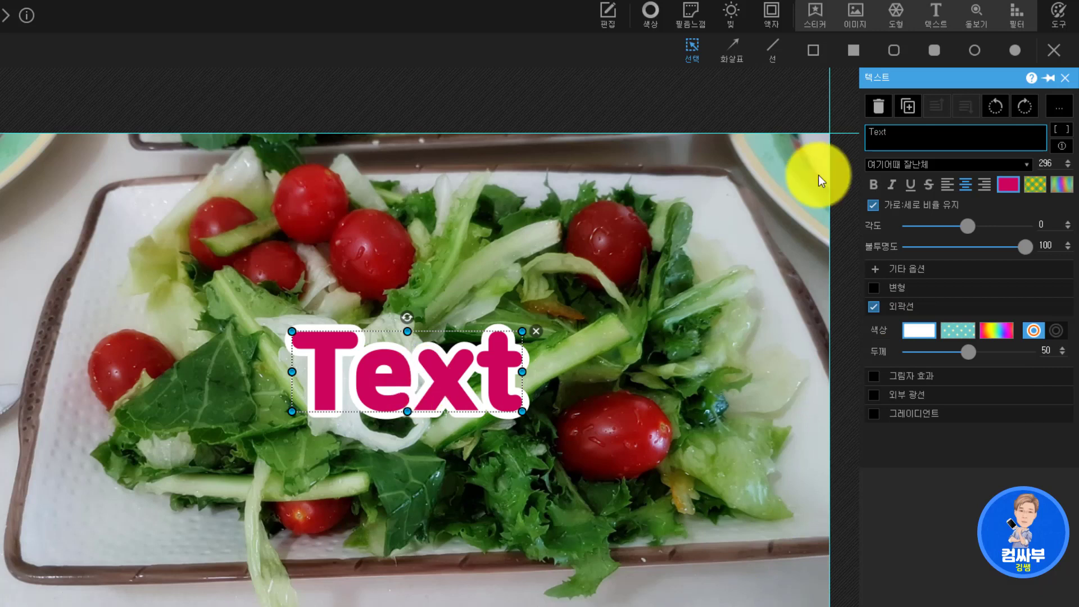
pyautogui.hotkey('ctrl', 'a')
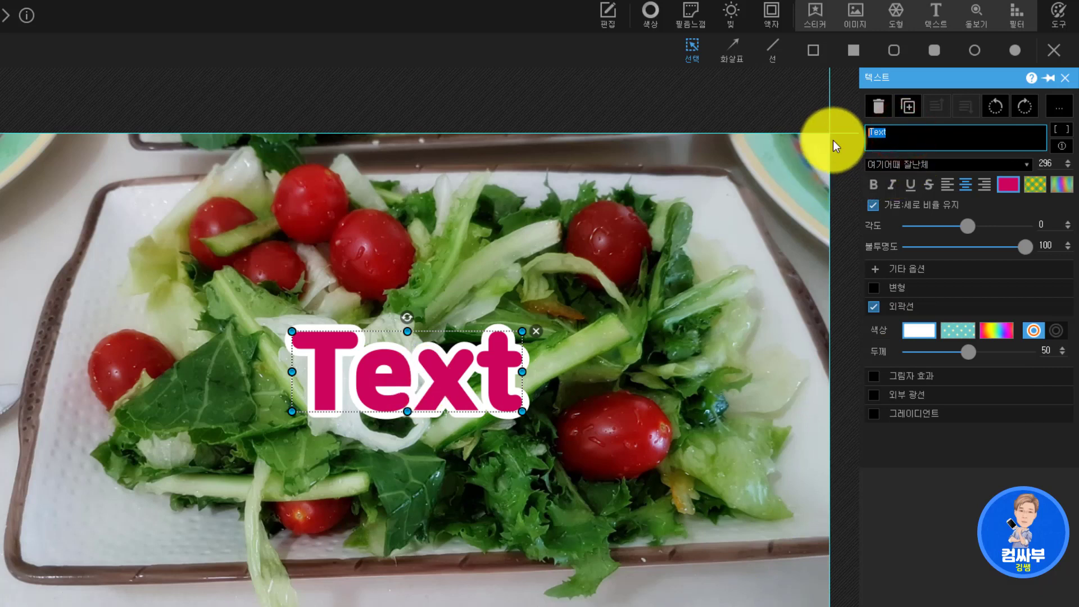
pyautogui.write('ㅅㅐㄹ러드')
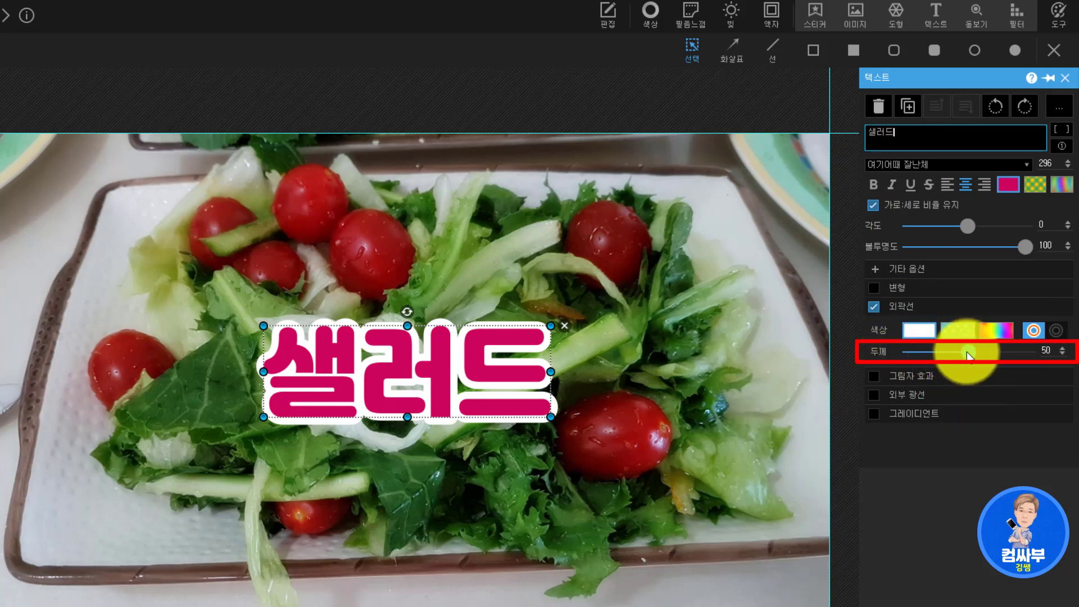
# Step: Compare outline thicknesses of 8 and 65 on "샐러드", leave a medium thickness, and set the letter spacing to 10
pyautogui.moveTo(968, 355); pyautogui.dragTo(919, 356)
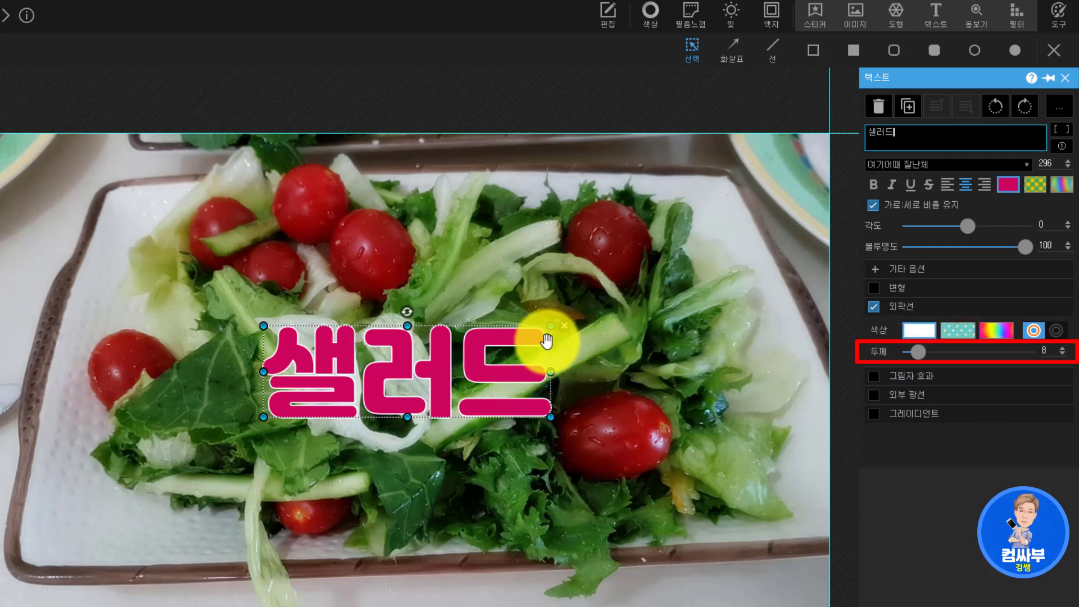
pyautogui.moveTo(919, 352); pyautogui.dragTo(988, 359)
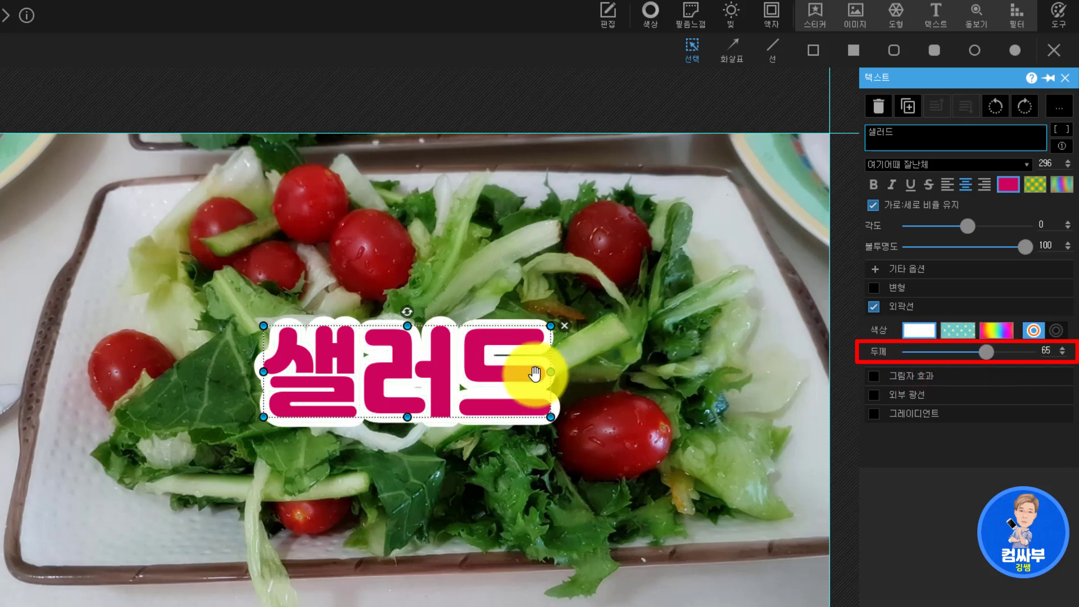
pyautogui.moveTo(987, 351); pyautogui.dragTo(947, 368)
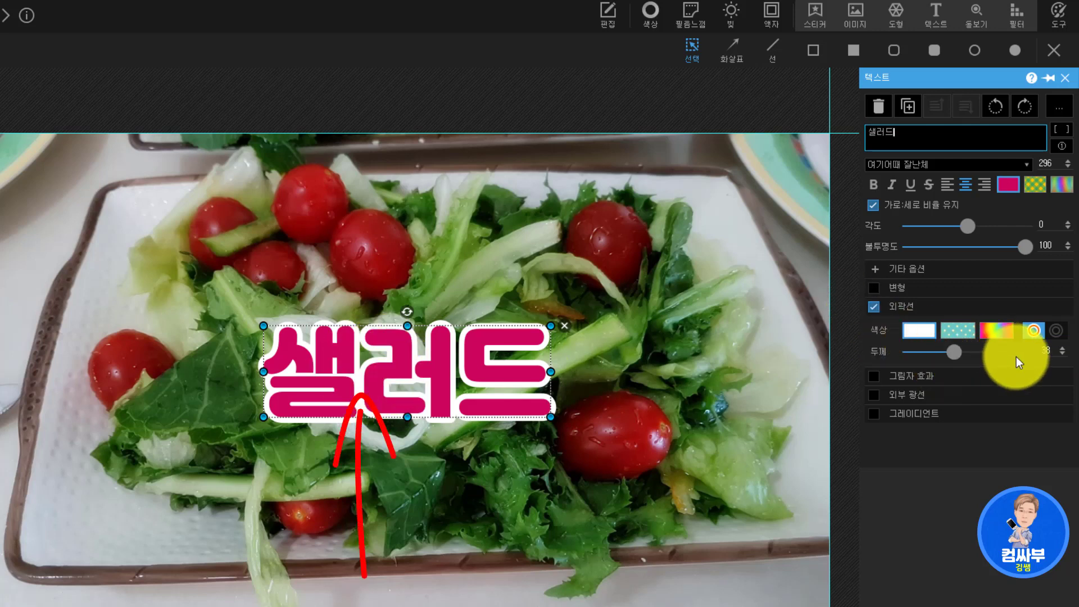
pyautogui.click(944, 268)
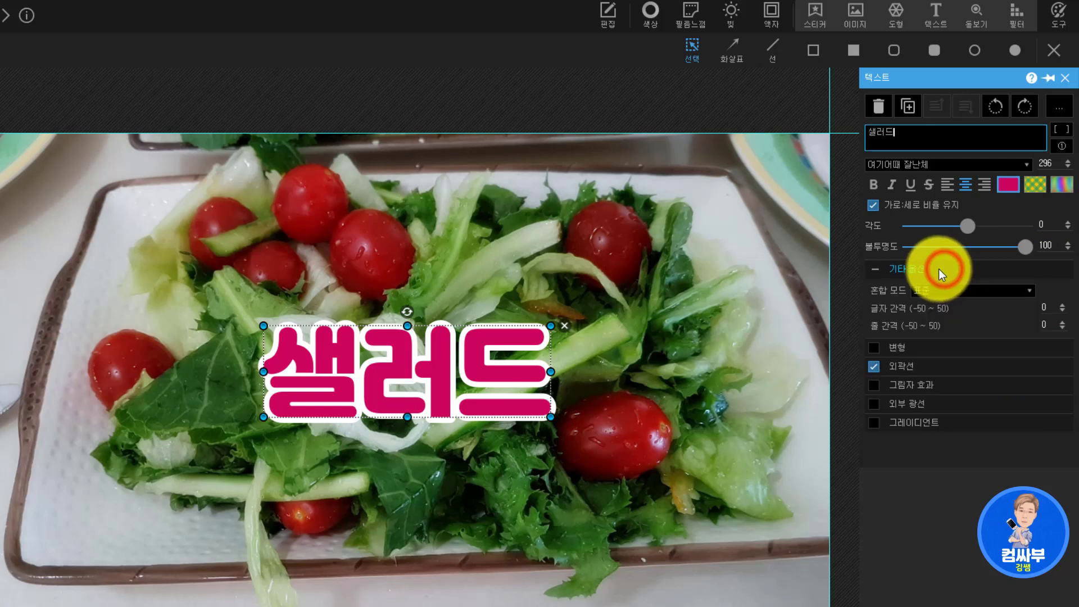
pyautogui.scroll(10, 1047, 308)
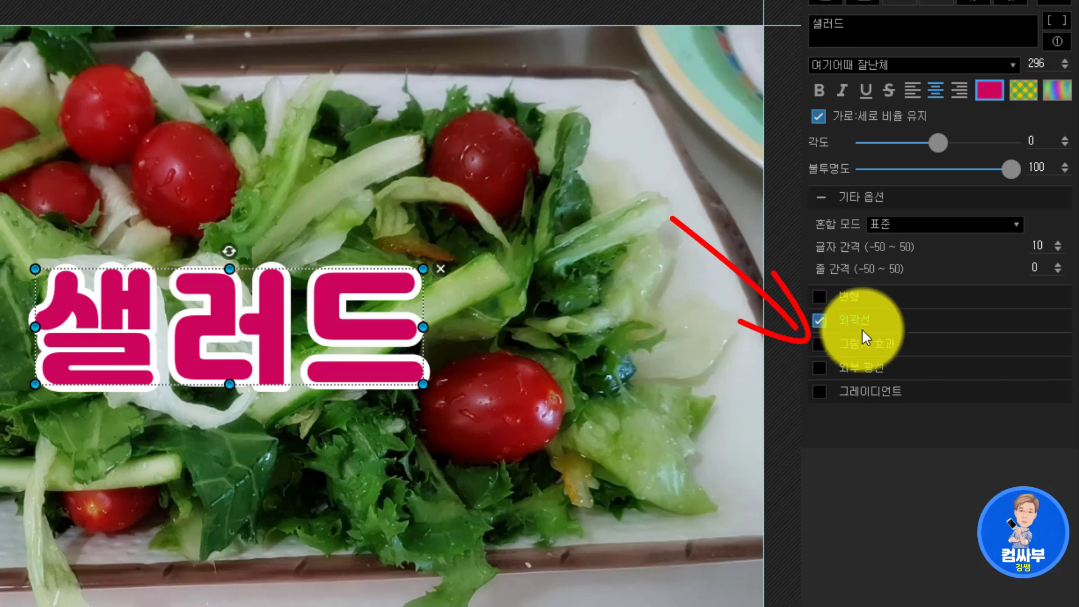
# Step: Enable the shadow effect on the "샐러드" text and set the shadow colour to black
pyautogui.click(854, 346)
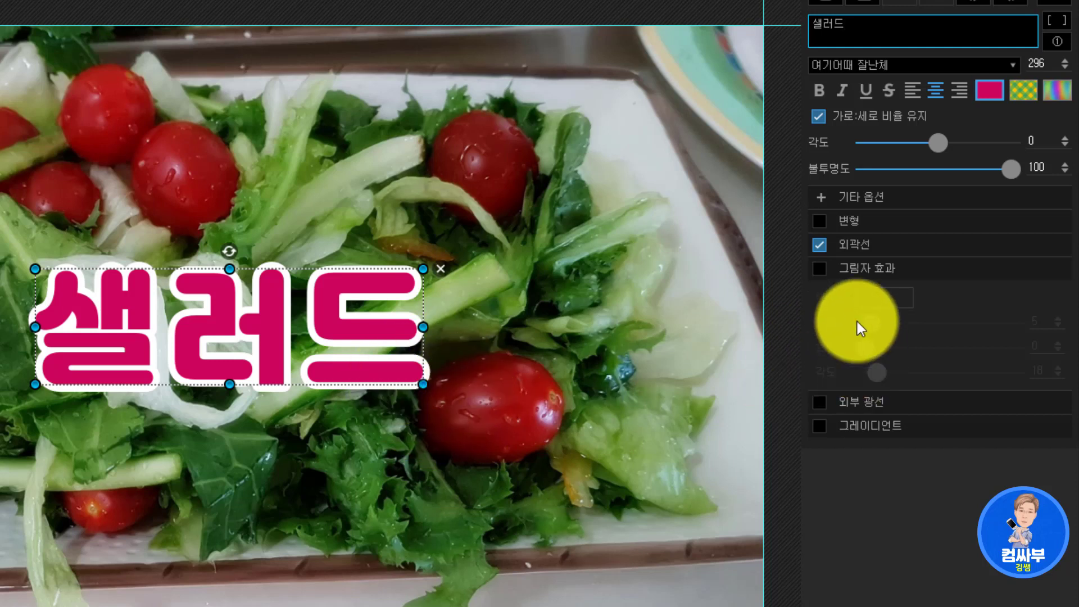
pyautogui.click(820, 273)
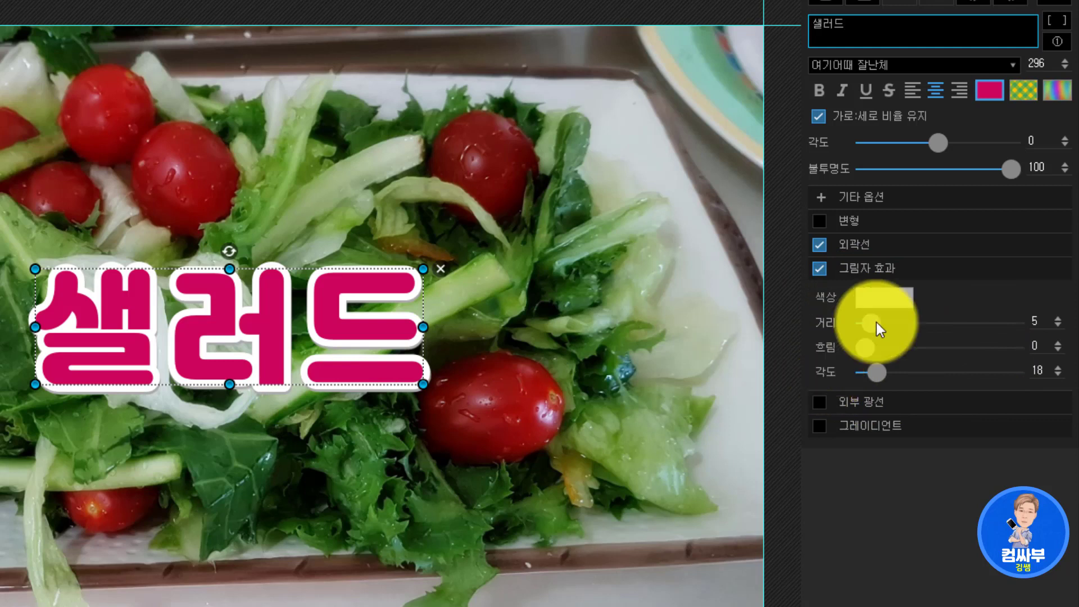
pyautogui.click(886, 298)
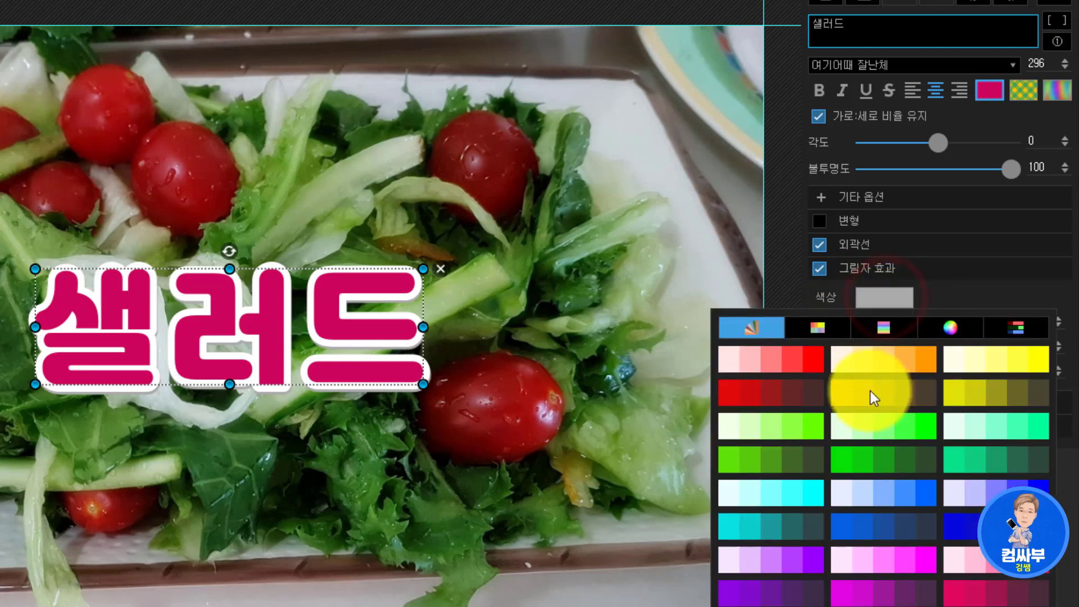
pyautogui.click(816, 600)
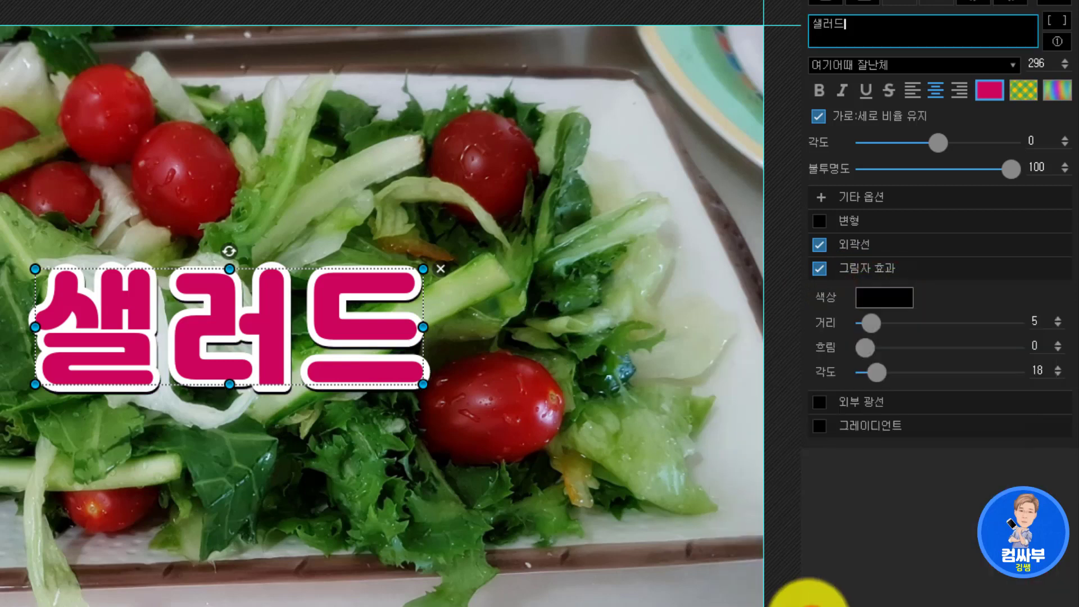
# Step: Set the "샐러드" shadow's distance to 20, its angle to 26 and its blur to 21
pyautogui.click(877, 328)
pyautogui.moveTo(878, 329); pyautogui.dragTo(902, 330)
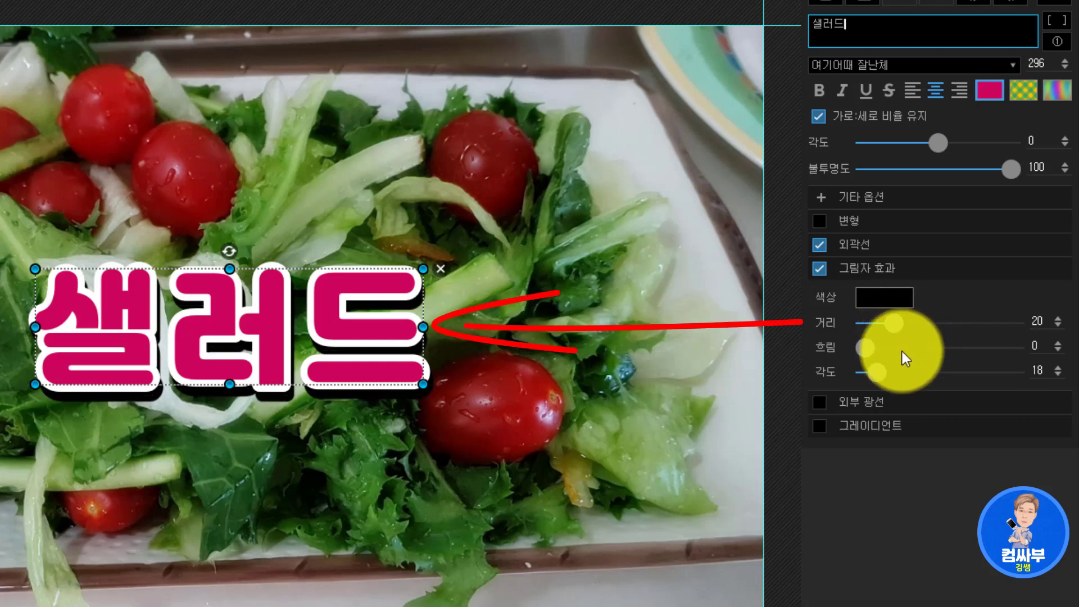
pyautogui.click(879, 375)
pyautogui.moveTo(879, 375); pyautogui.dragTo(907, 349)
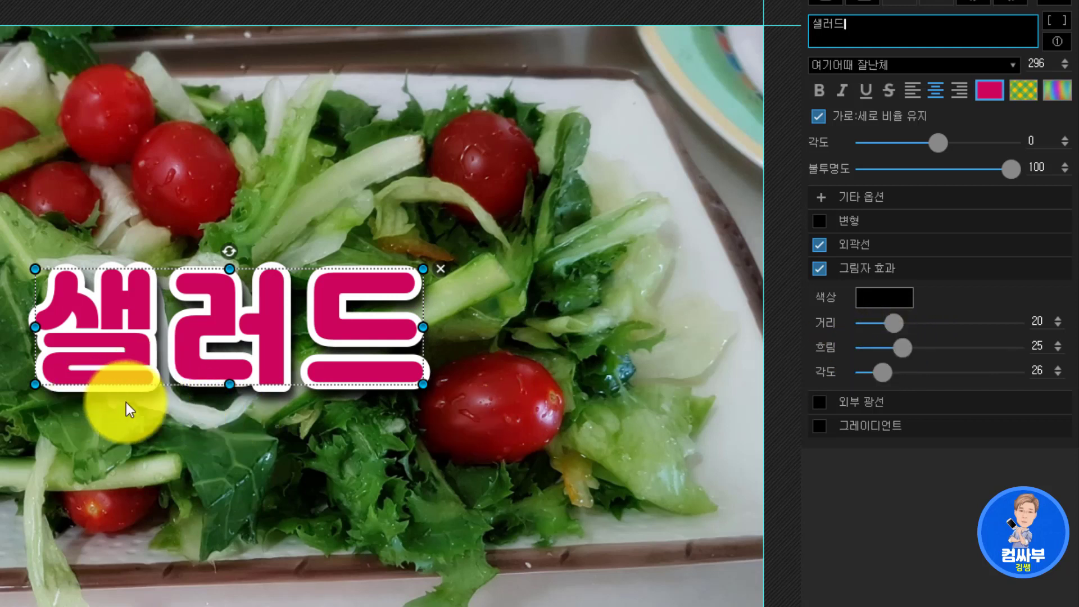
pyautogui.click(903, 349)
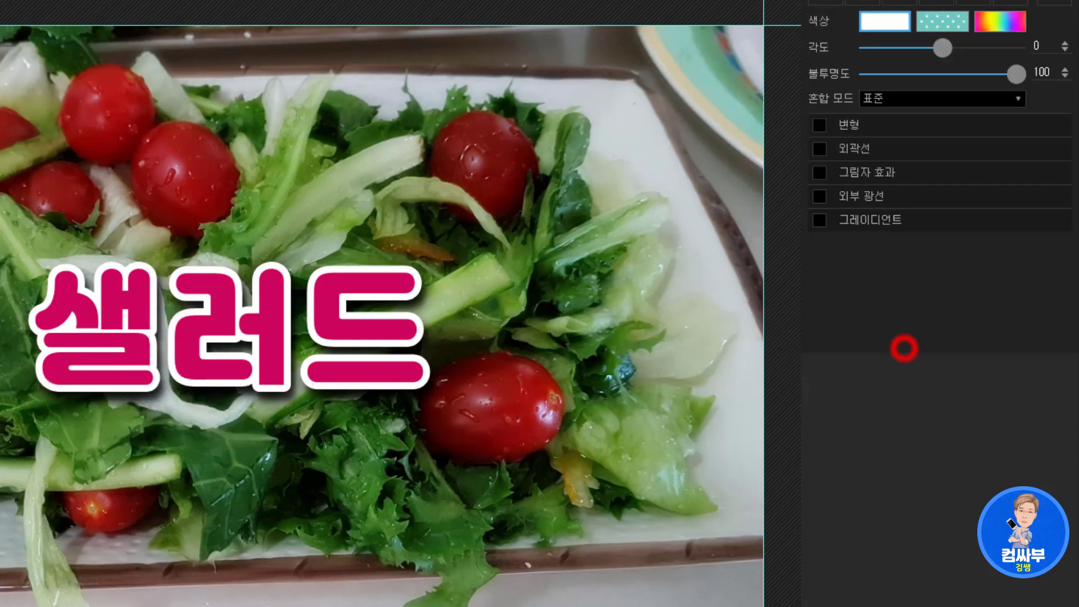
# Step: Cover the salad photo with a filled white rectangle and send it behind the "샐러드" text
pyautogui.moveTo(0, 20); pyautogui.dragTo(801, 606)
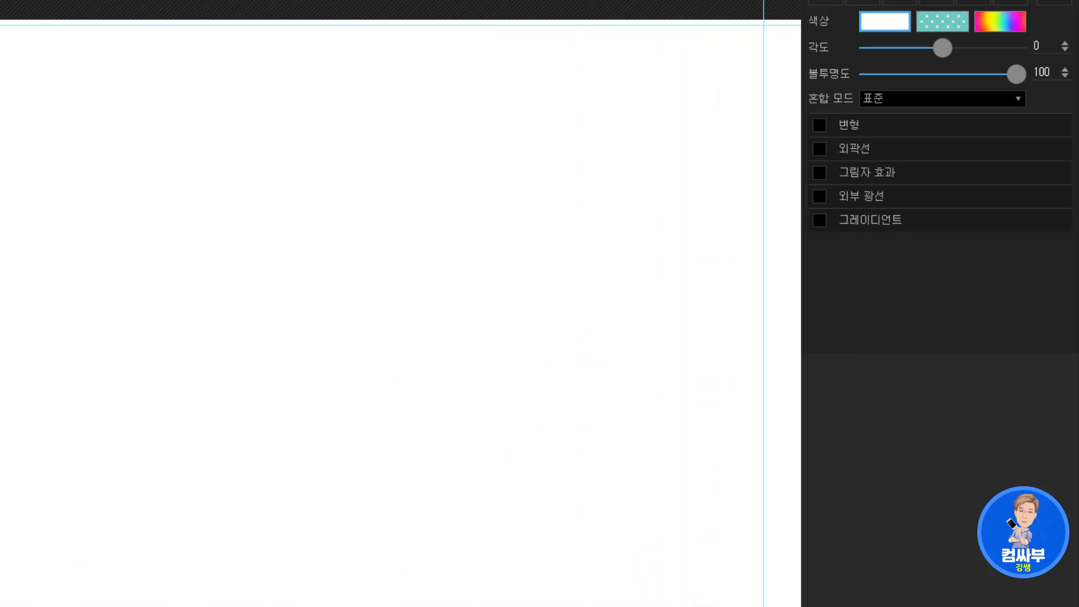
pyautogui.rightClick(468, 440)
pyautogui.click(539, 595)
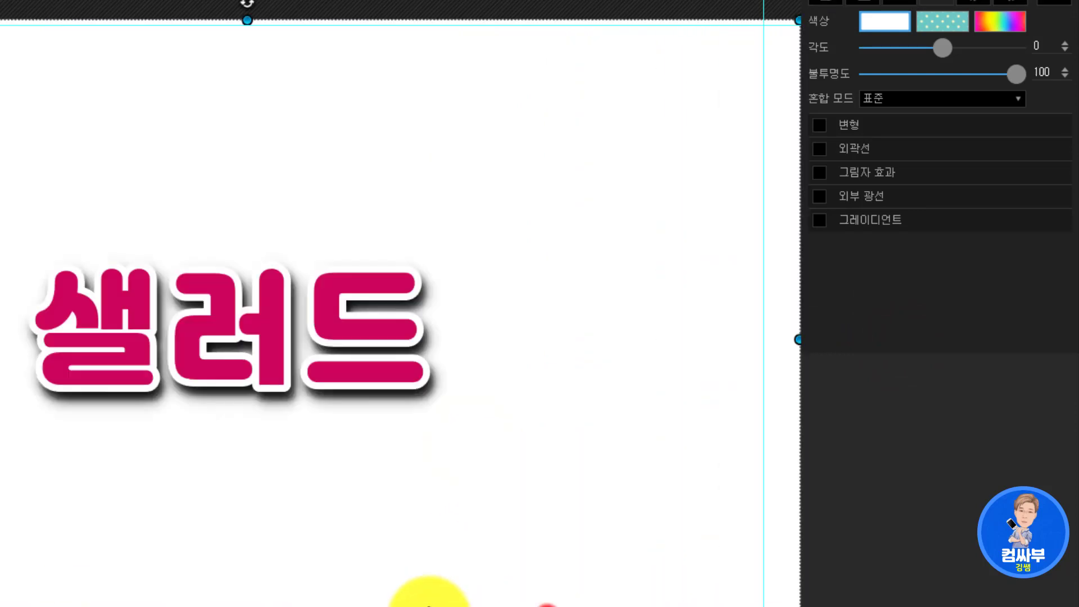
# Step: Try a blur of 0 on the "샐러드" shadow, and set its blur to 17 and its distance to 14
pyautogui.click(349, 378)
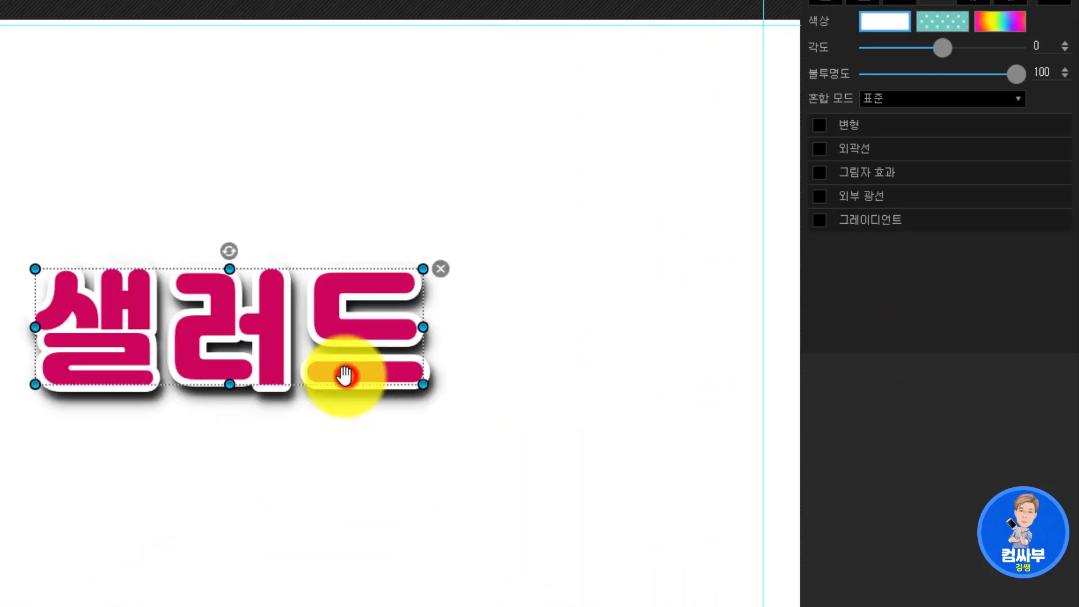
pyautogui.click(299, 508)
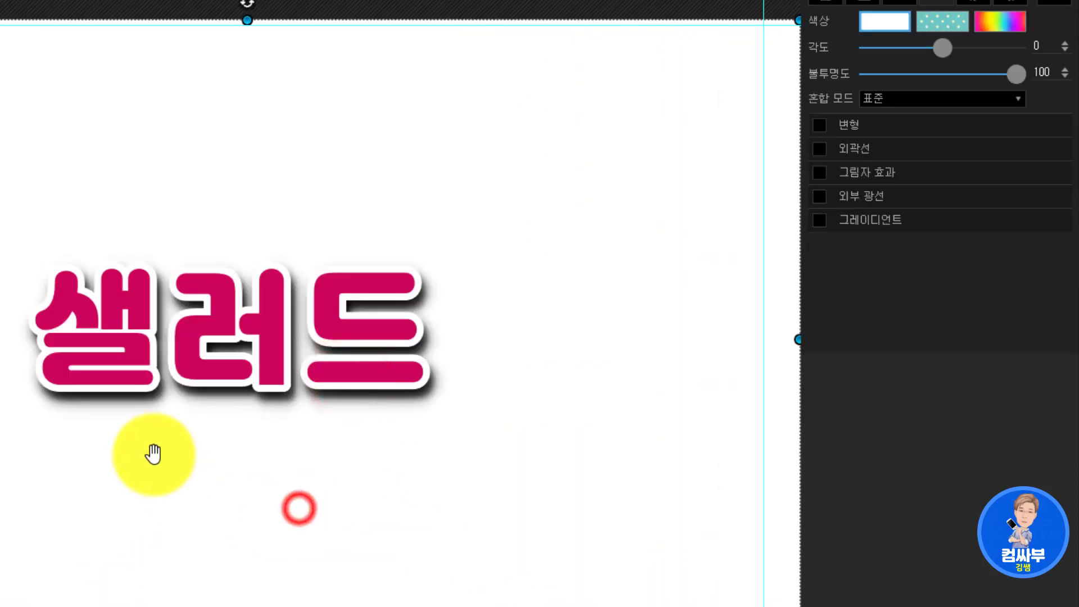
pyautogui.click(228, 388)
pyautogui.click(299, 352)
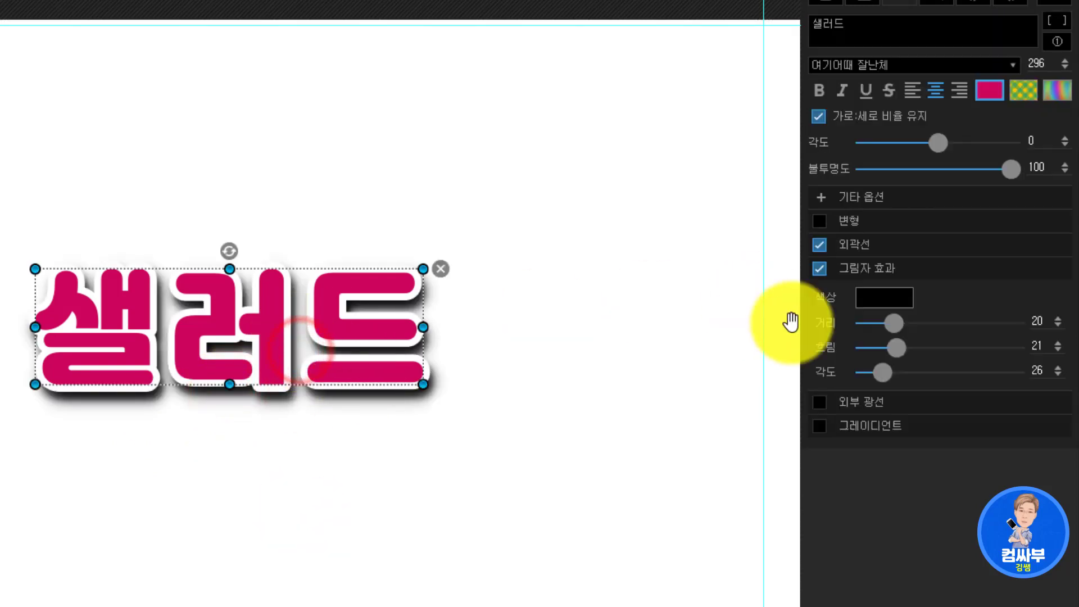
pyautogui.moveTo(897, 350); pyautogui.dragTo(860, 351)
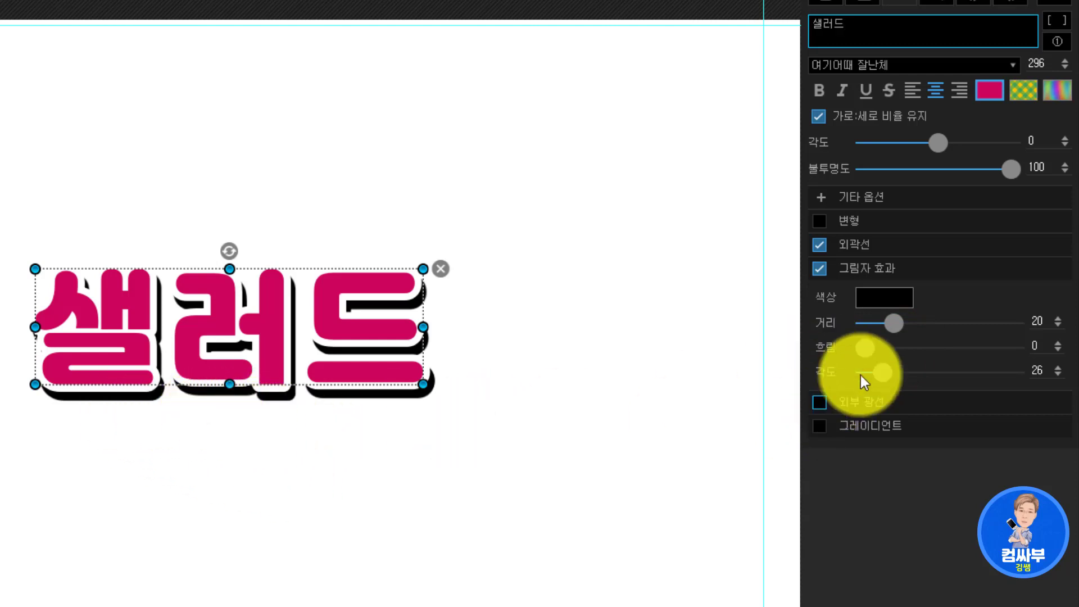
pyautogui.moveTo(865, 349); pyautogui.dragTo(893, 358)
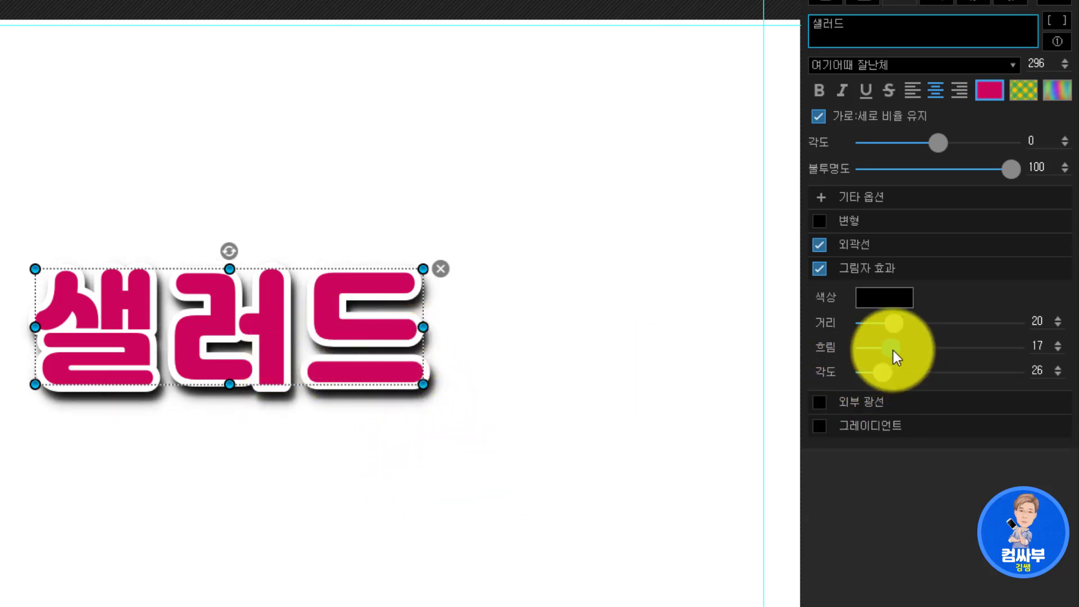
pyautogui.moveTo(890, 329); pyautogui.dragTo(882, 329)
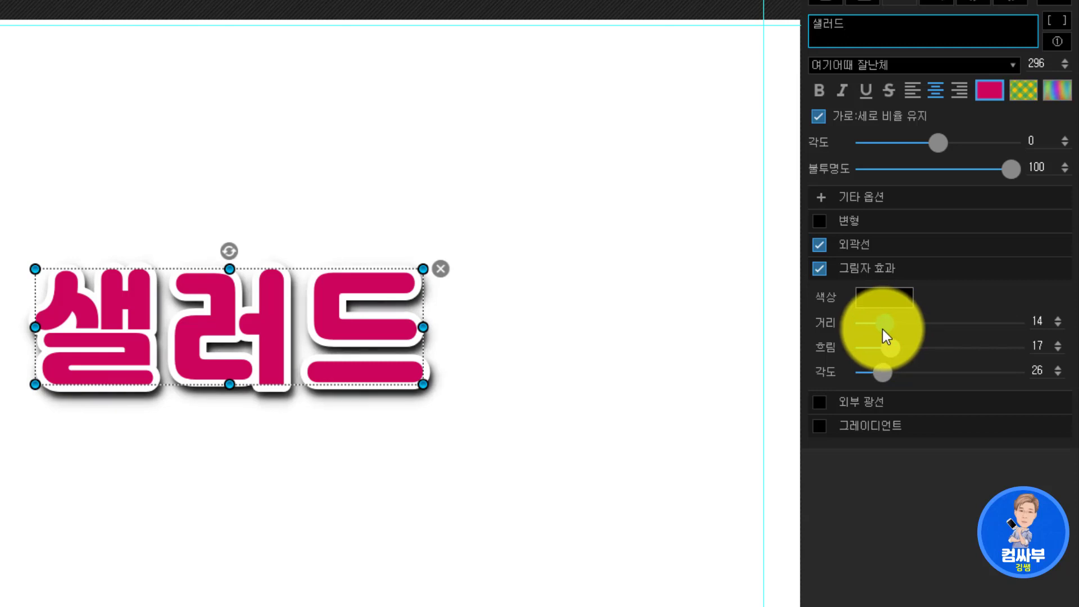
# Step: Change the colour of the "샐러드" text's shadow to dark grey
pyautogui.click(892, 295)
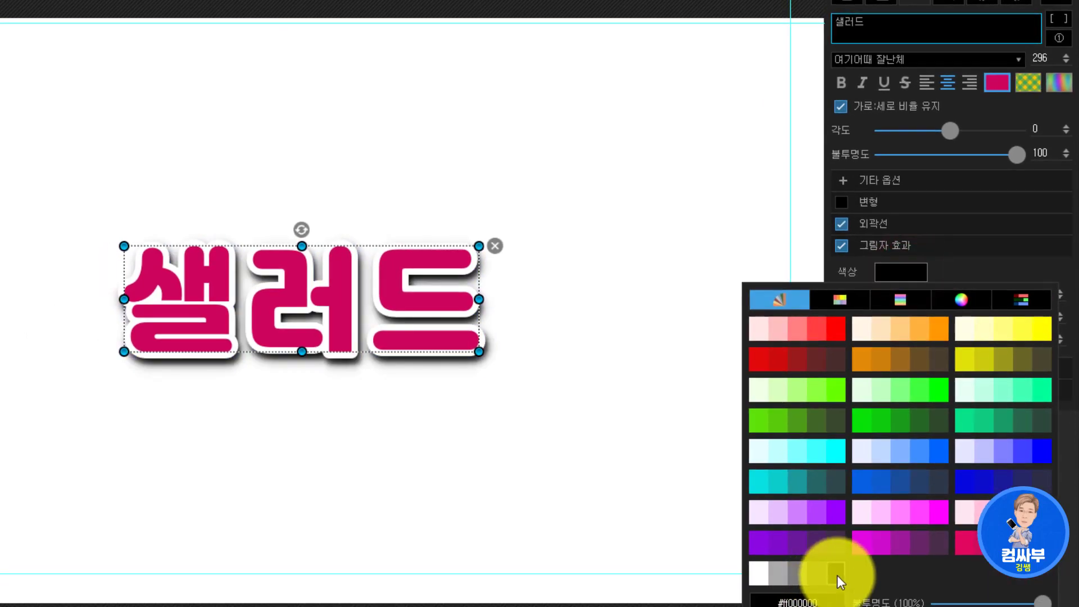
pyautogui.click(823, 576)
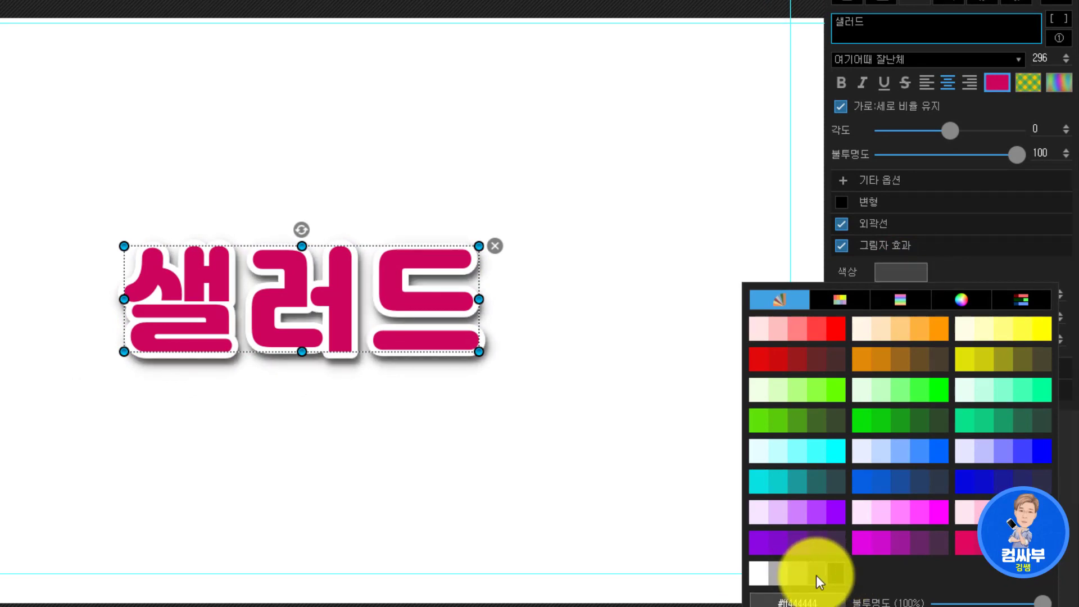
pyautogui.click(816, 575)
# Step: Remove the white rectangle covering the salad photo
pyautogui.click(578, 516)
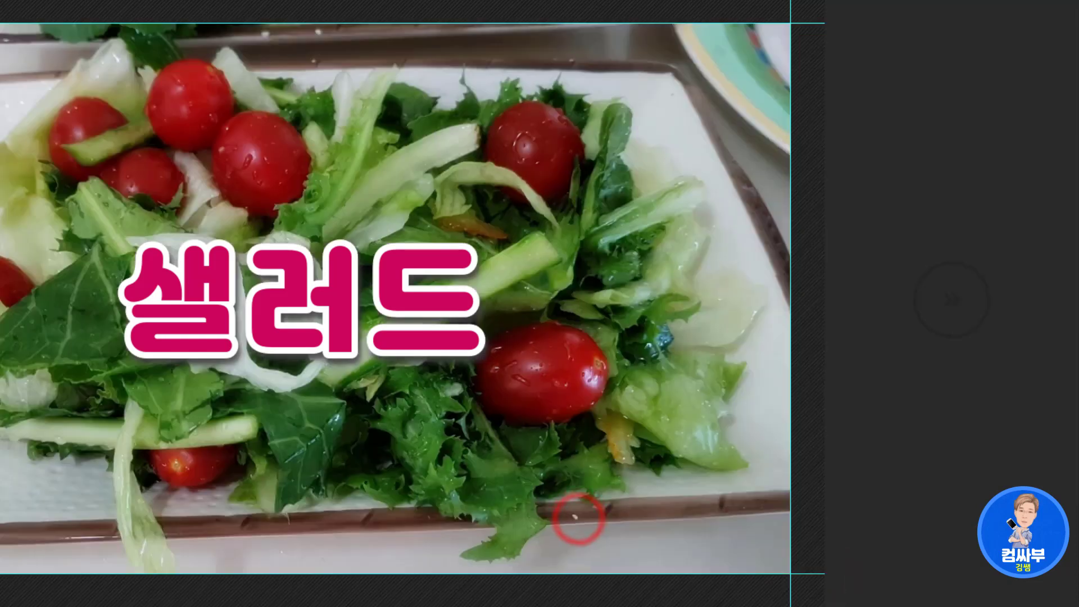
pyautogui.click(303, 274)
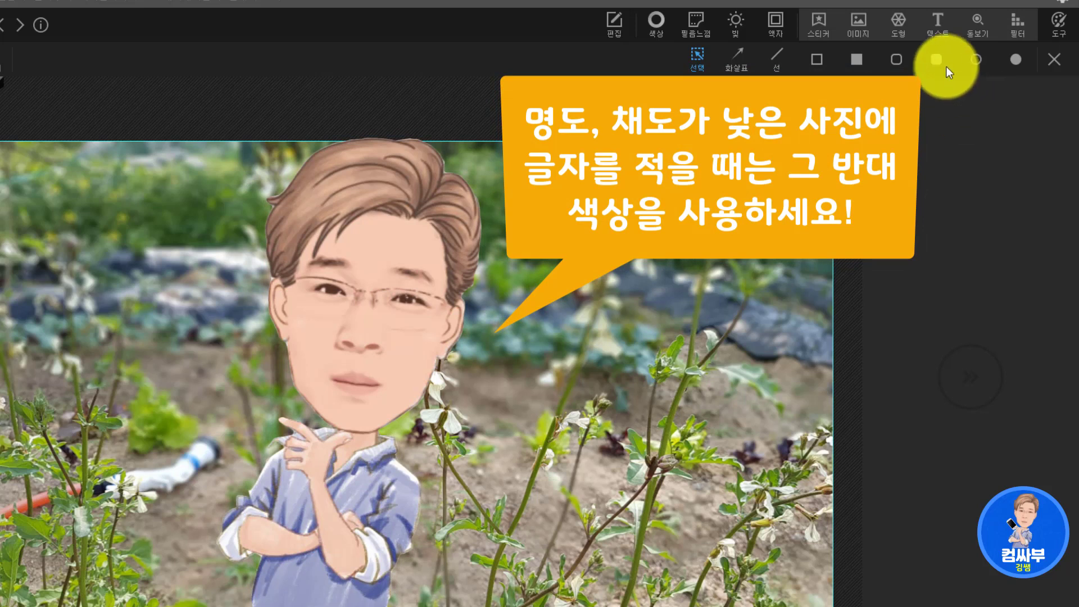
# Step: Add a text object to the garden photo, try purple and magenta fills on it, and set its colour to white
pyautogui.click(934, 30)
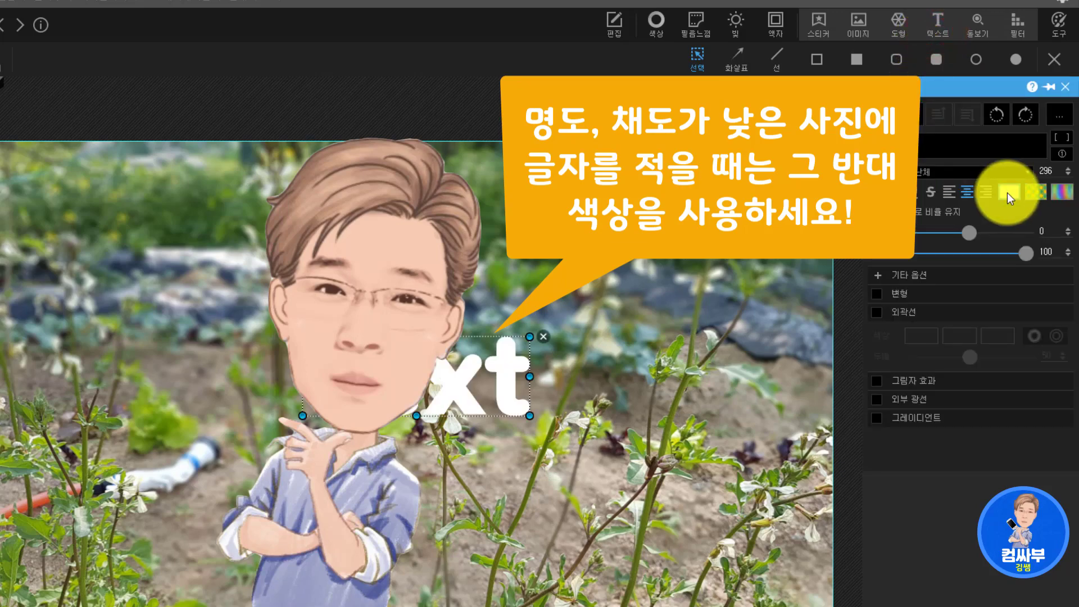
pyautogui.click(1008, 194)
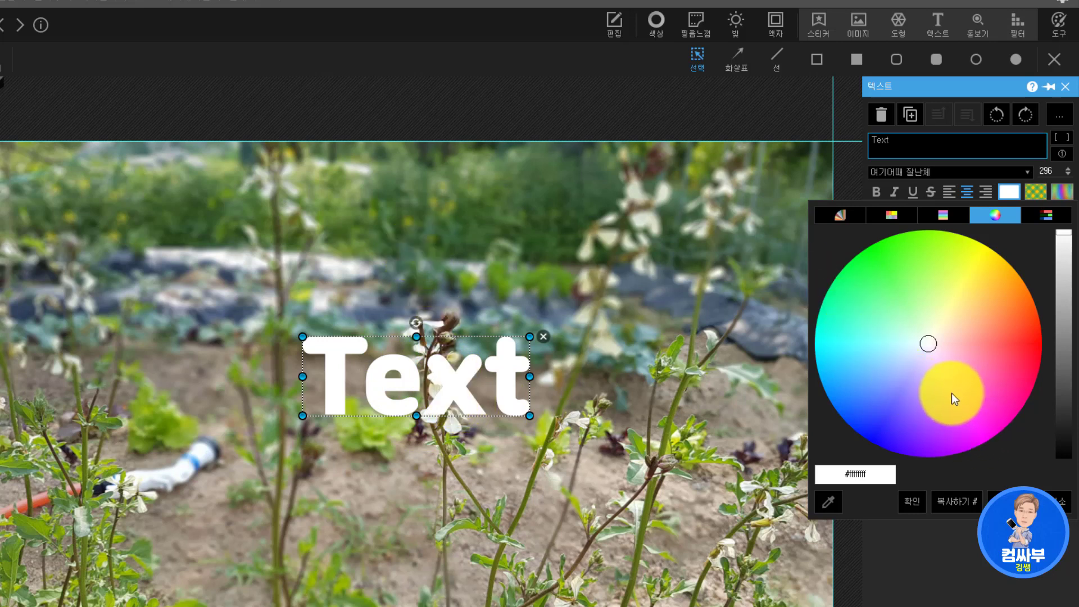
pyautogui.moveTo(994, 429); pyautogui.dragTo(933, 454)
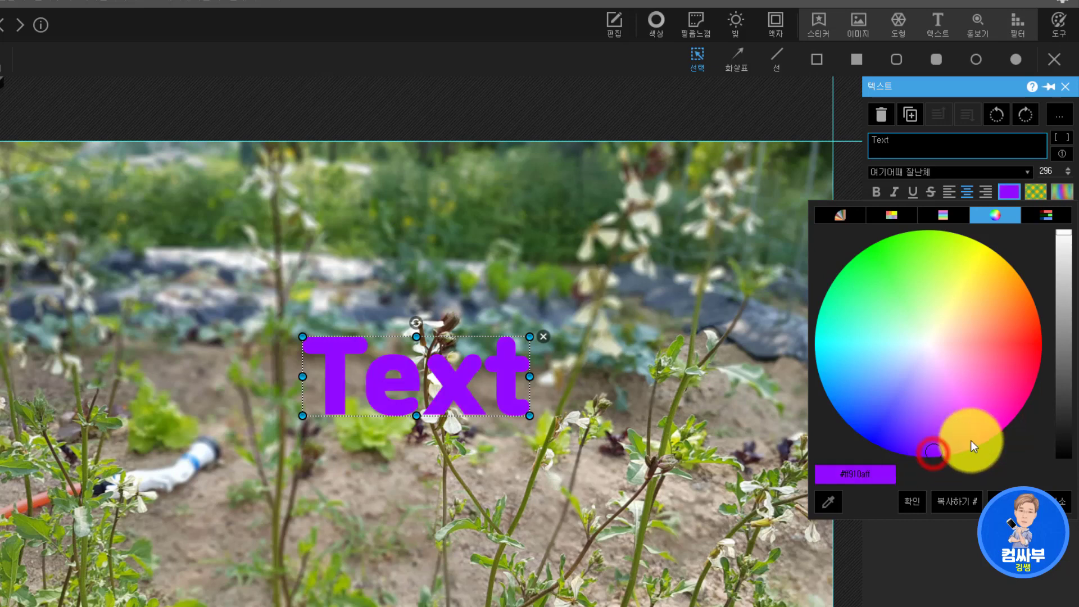
pyautogui.click(995, 426)
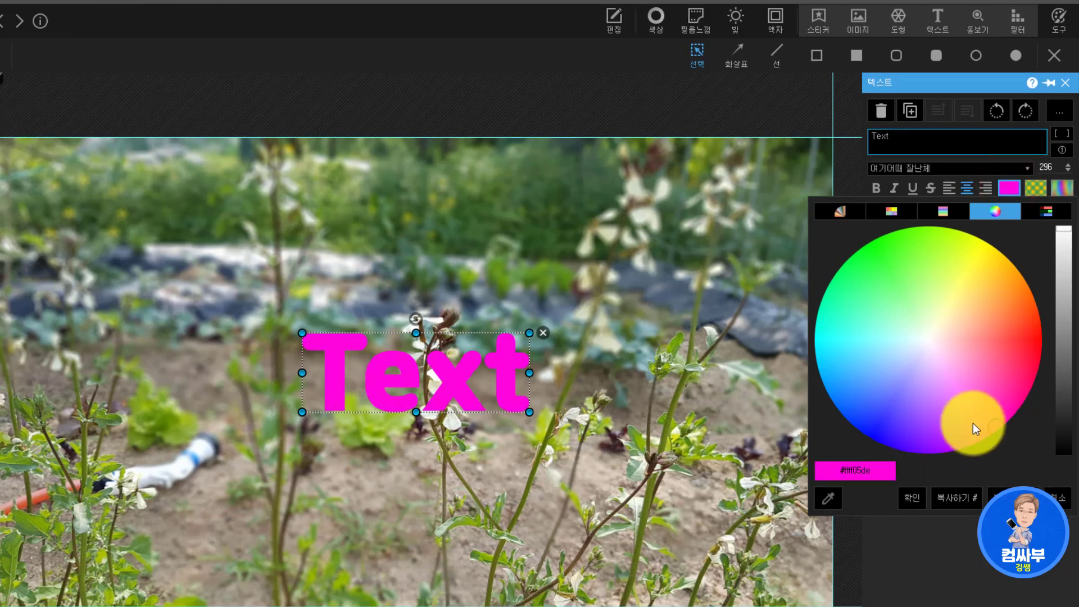
pyautogui.click(841, 213)
pyautogui.click(828, 446)
pyautogui.click(826, 446)
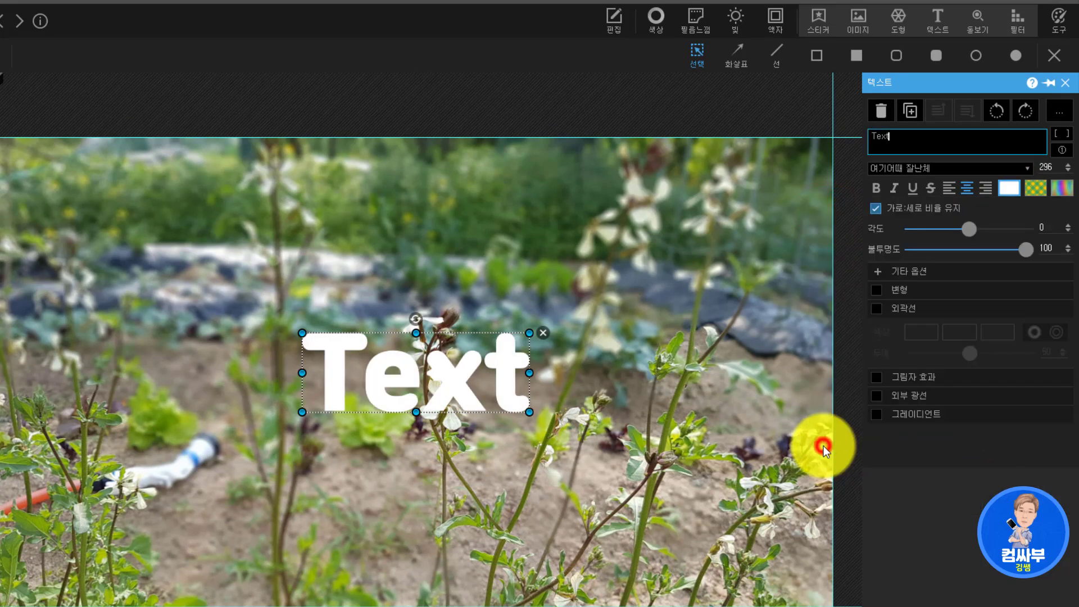
# Step: Move the white text up over the greenery and give it a black outline
pyautogui.moveTo(410, 409); pyautogui.dragTo(409, 248)
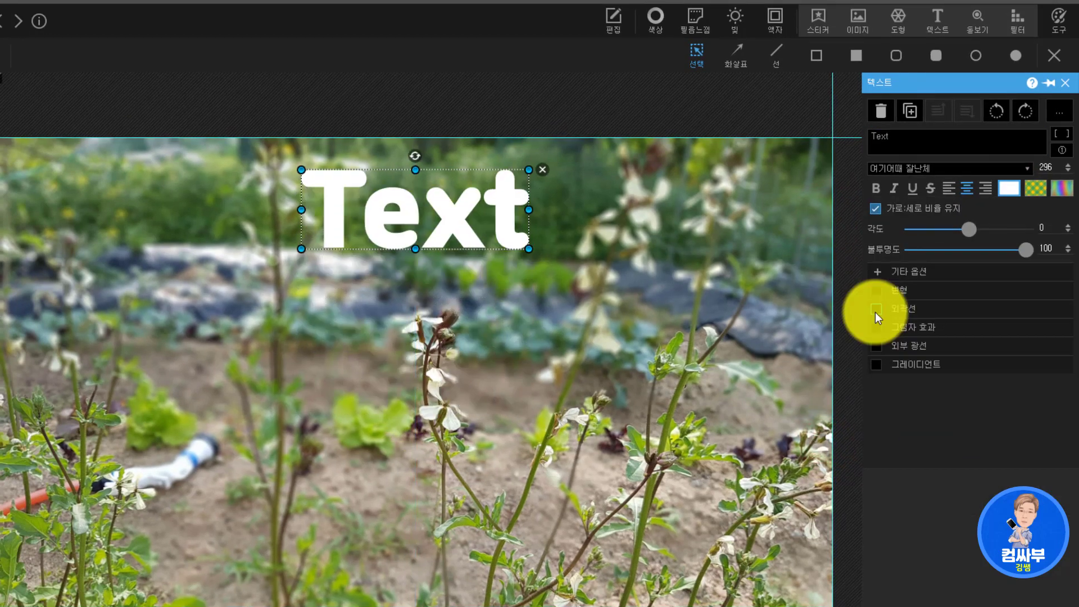
pyautogui.click(876, 309)
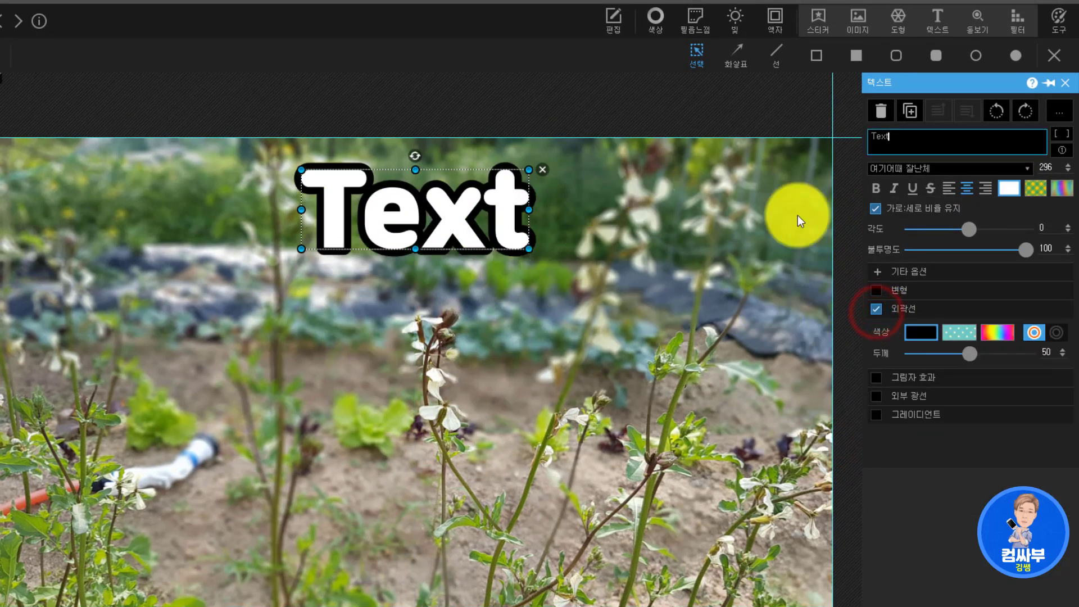
pyautogui.click(921, 331)
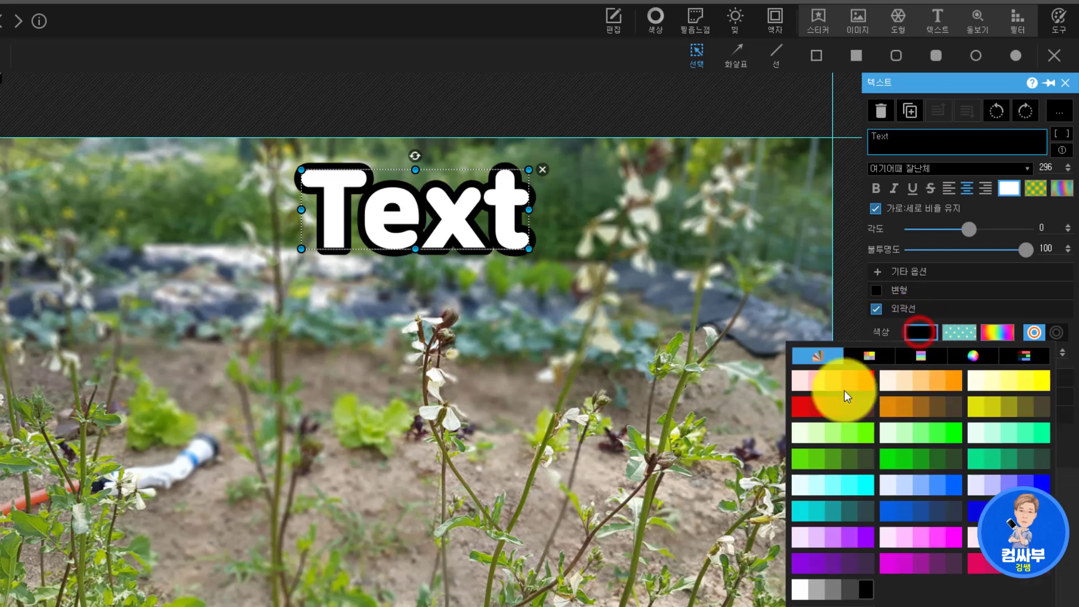
pyautogui.click(865, 588)
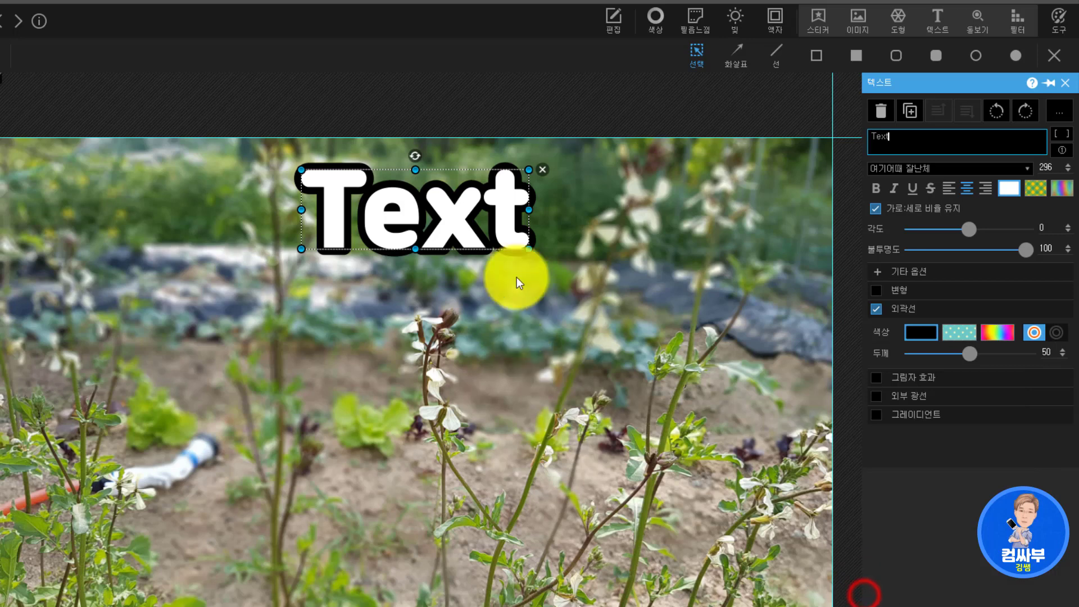
# Step: Add a shadow effect to the outlined text and change the shadow's colour to dark grey
pyautogui.click(875, 377)
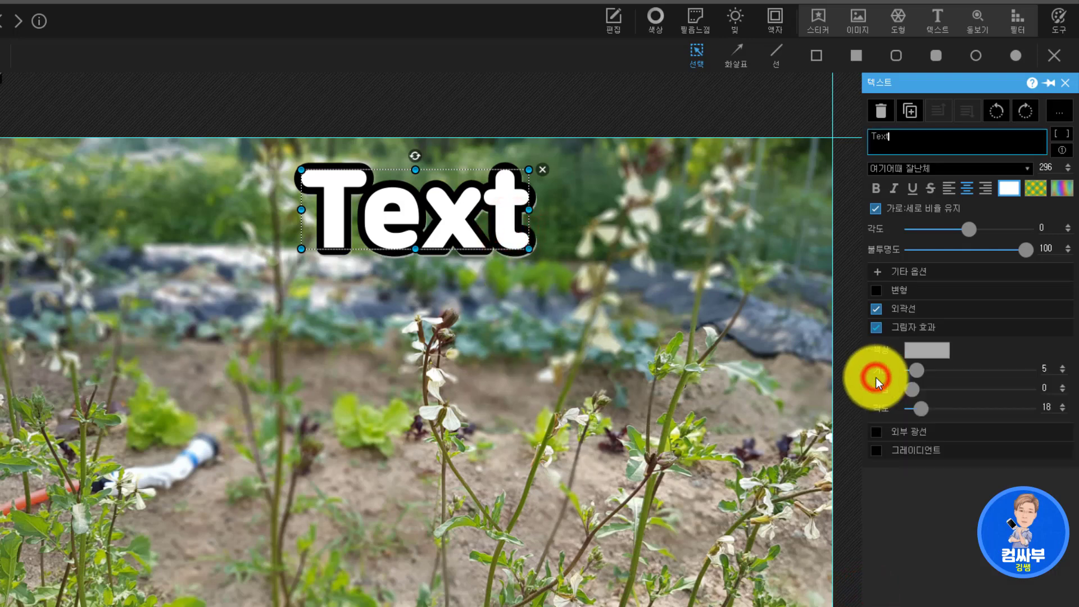
pyautogui.click(929, 351)
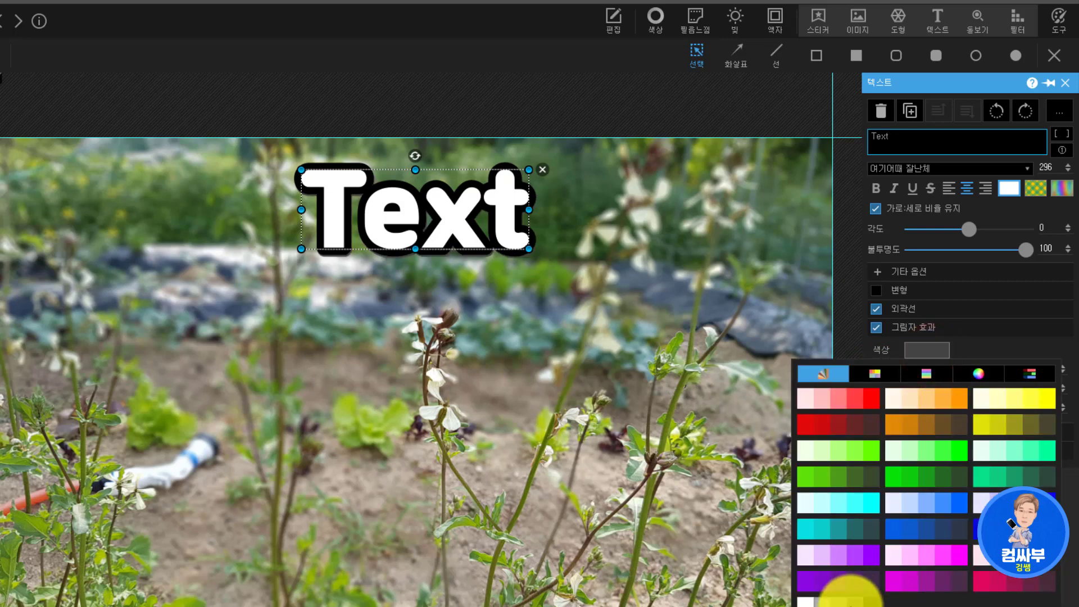
pyautogui.click(854, 601)
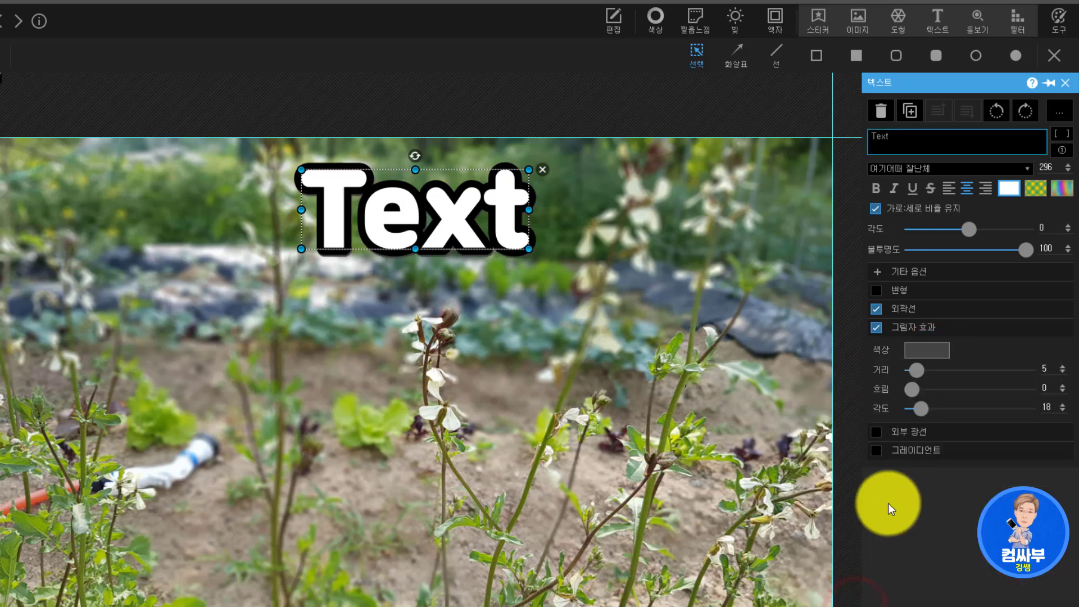
pyautogui.click(490, 266)
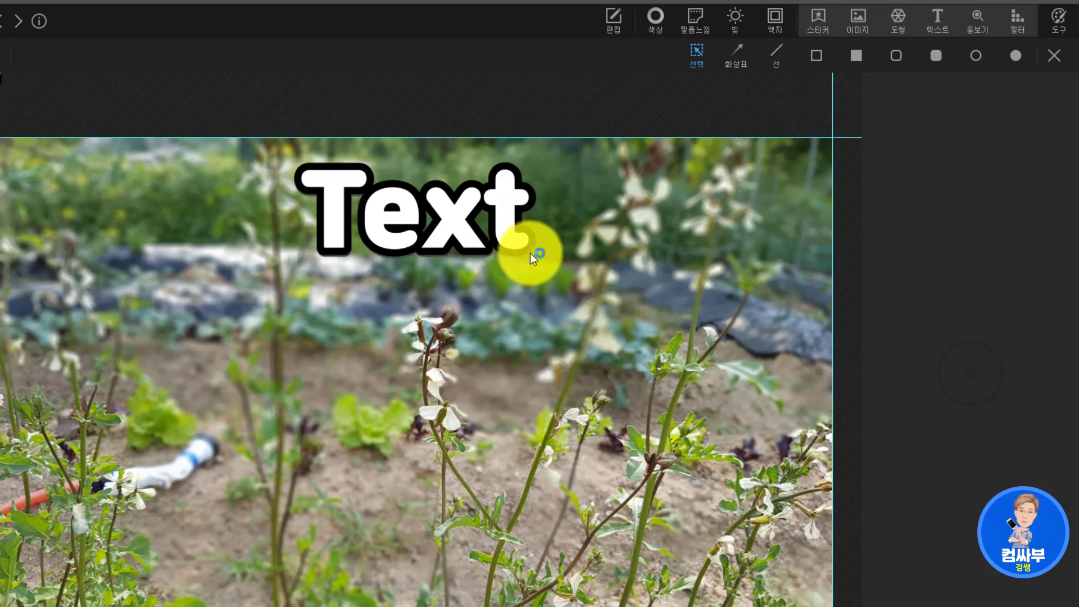
pyautogui.click(514, 237)
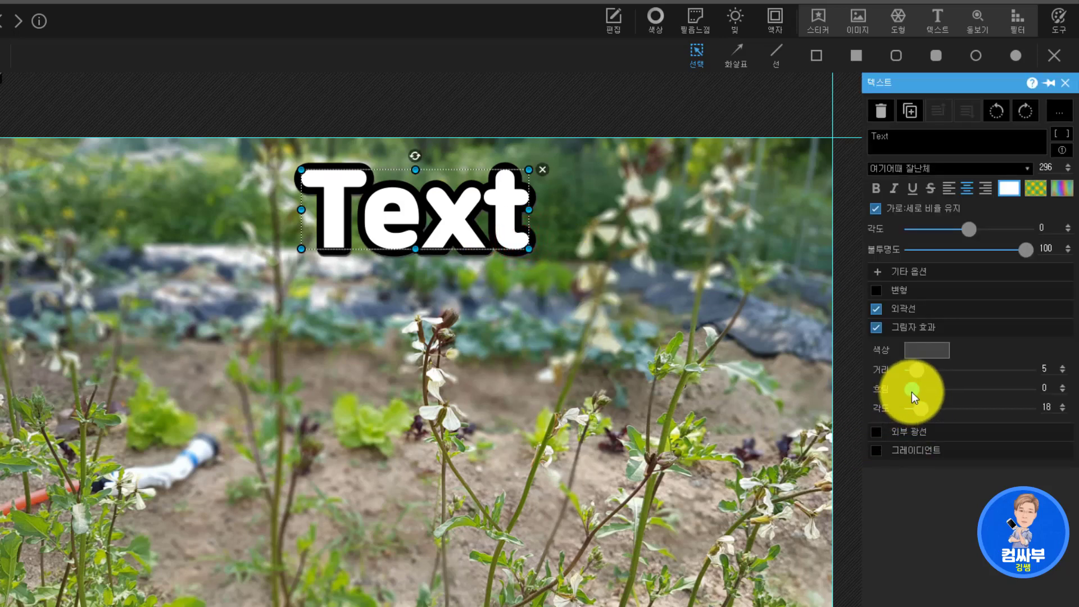
# Step: Set the shadow's distance to 12, blur to 28 and angle to 23, and change the text to "흥업면 매지리"
pyautogui.moveTo(912, 392); pyautogui.dragTo(933, 392)
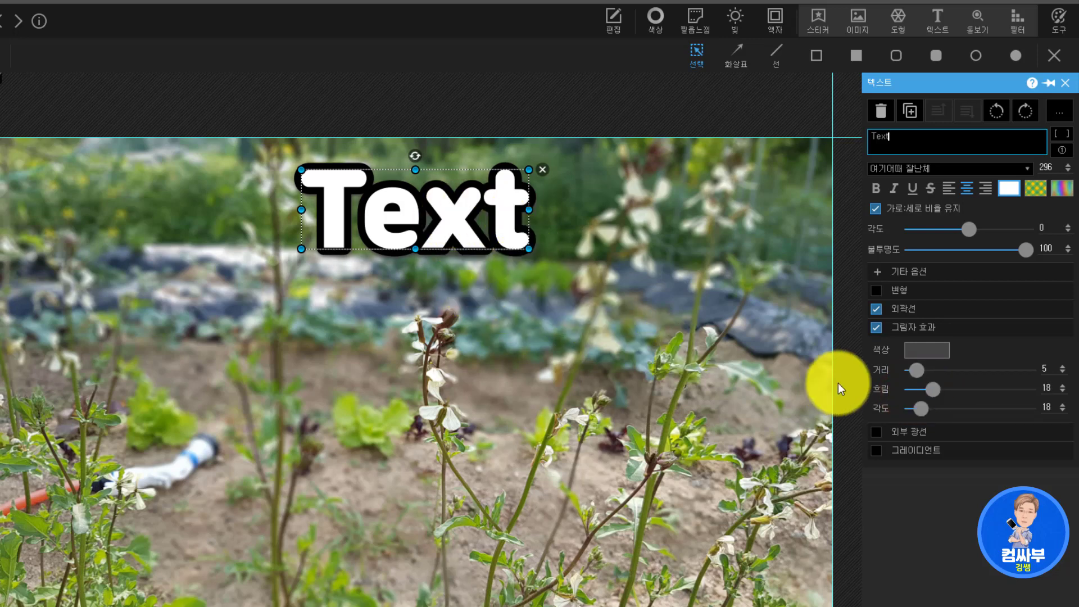
pyautogui.click(1062, 366)
pyautogui.click(1065, 368)
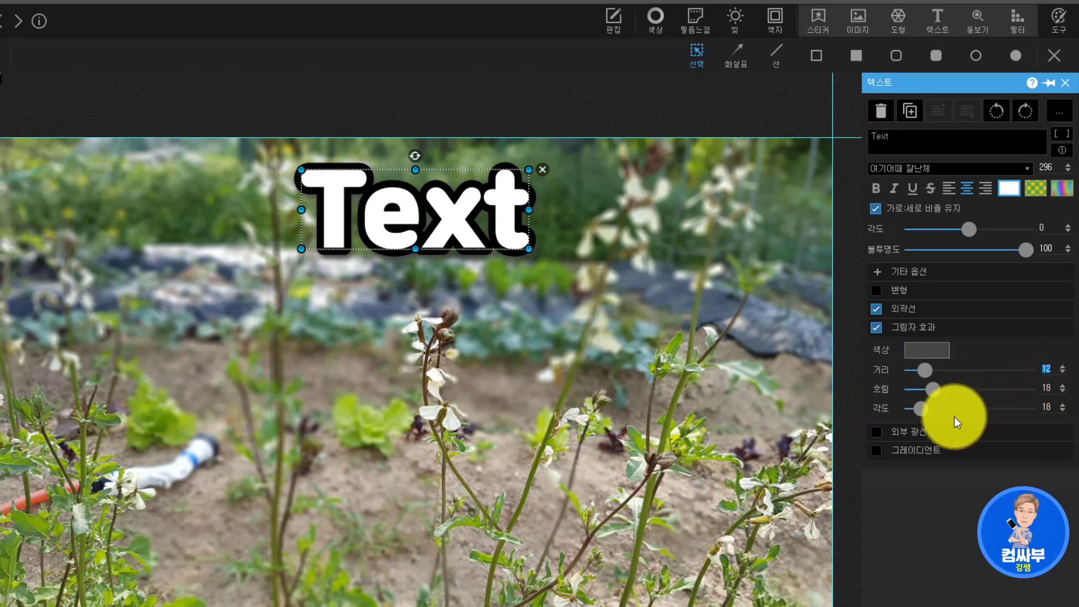
pyautogui.click(1062, 410)
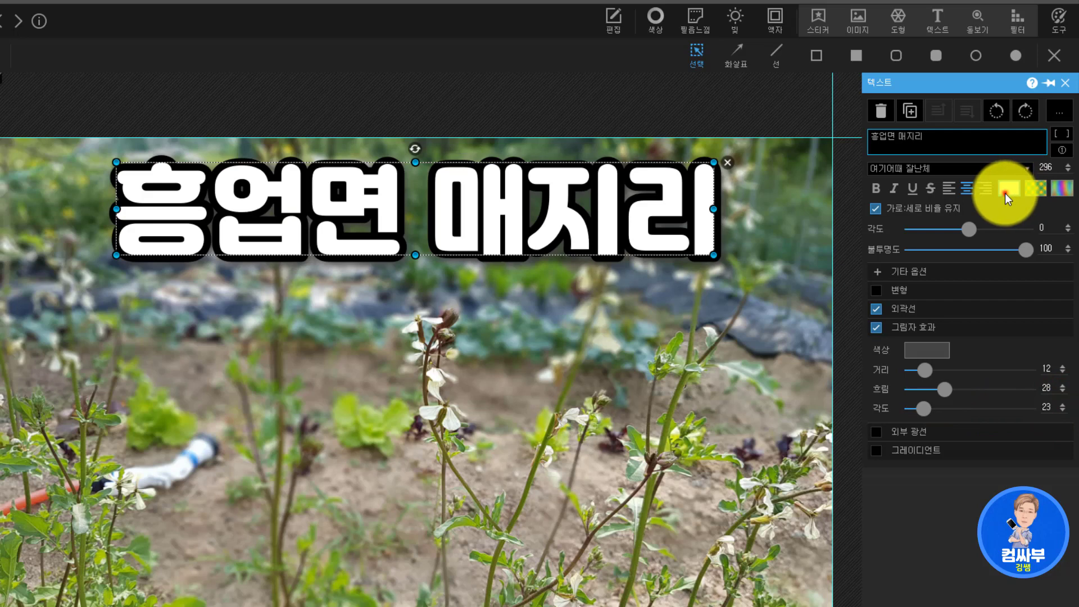
# Step: Change the fill colour of the "흥업면 매지리" text to pure yellow and deselect the text
pyautogui.click(1005, 193)
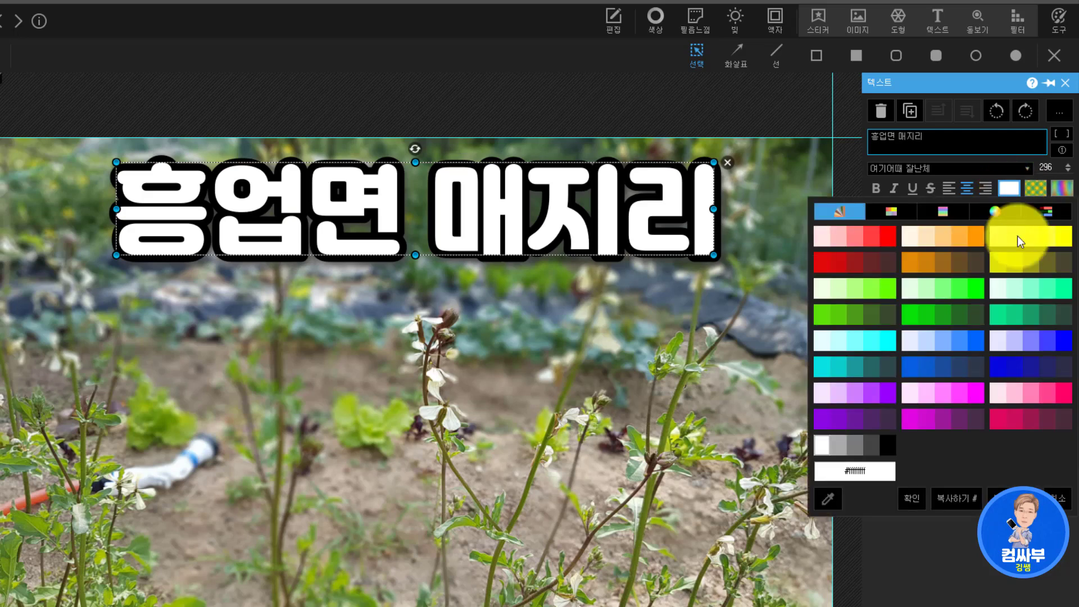
pyautogui.click(1062, 243)
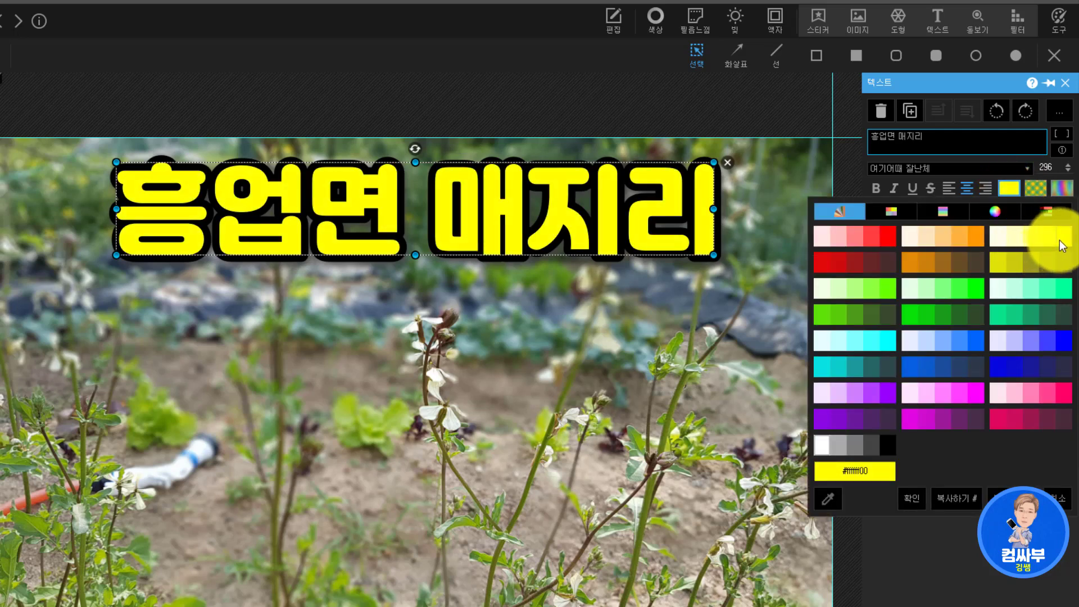
pyautogui.click(1067, 242)
pyautogui.click(1067, 242)
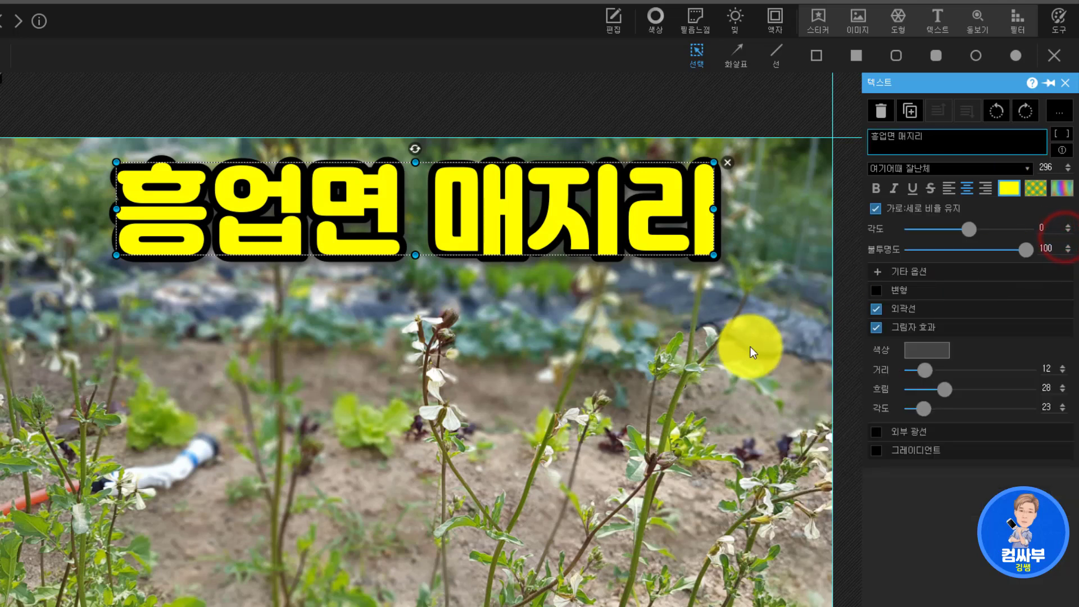
pyautogui.click(618, 335)
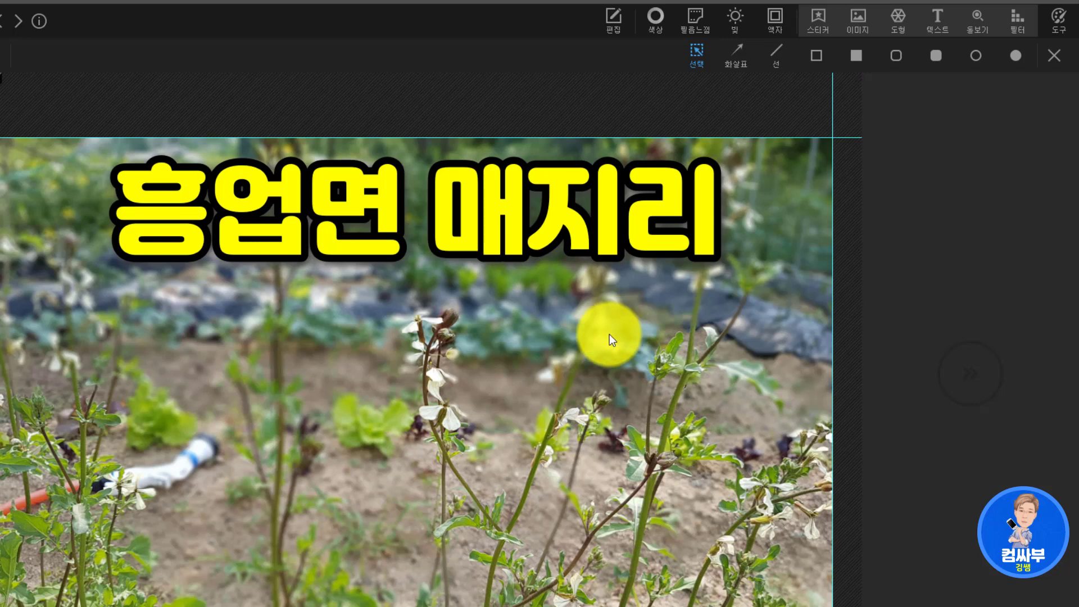
# Step: Undo and redo the yellow fill of the "흥업면 매지리" text to compare it with white
pyautogui.hotkey('ctrl', 'z')
pyautogui.hotkey('ctrl', 'y')
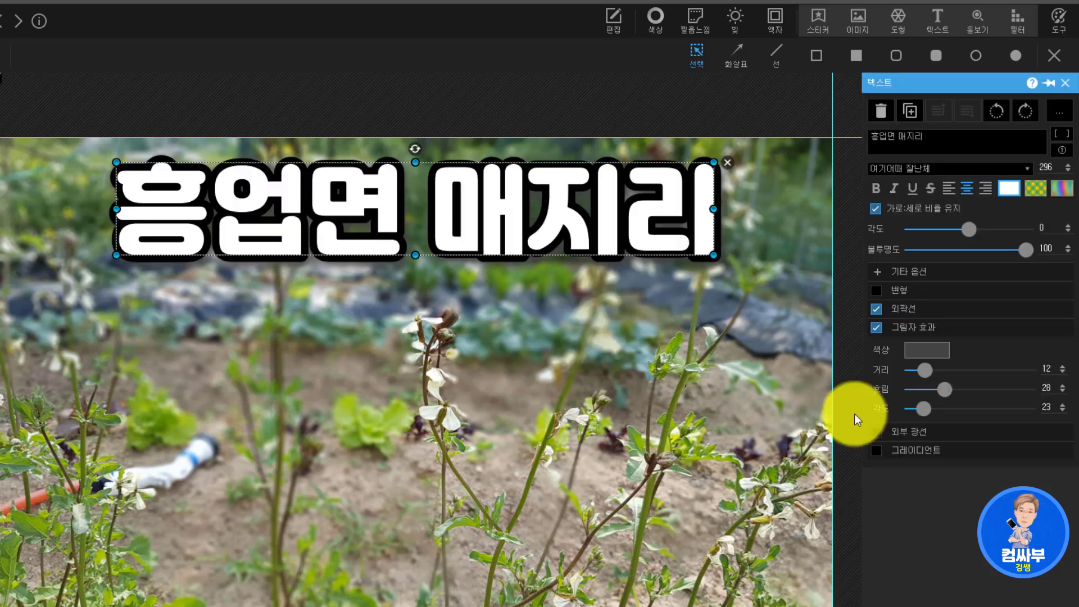
pyautogui.click(854, 413)
pyautogui.hotkey('ctrl', 'y')
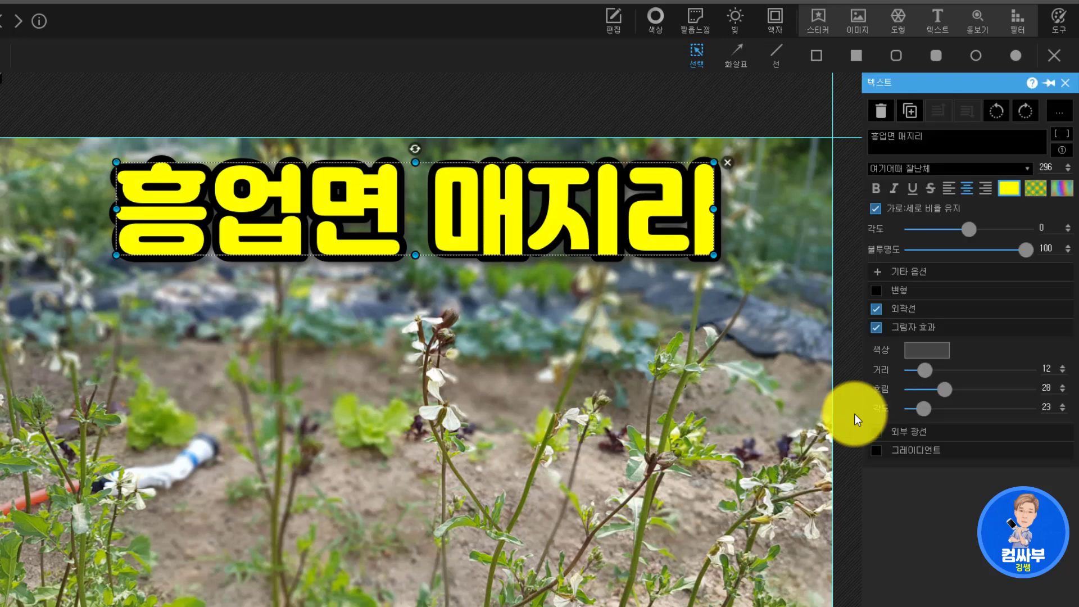
# Step: Switch to the noodle soup photo and draw a wide, filled black rounded rectangle with roundness 0 across its upper part
pyautogui.press('Right')
pyautogui.click(406, 354)
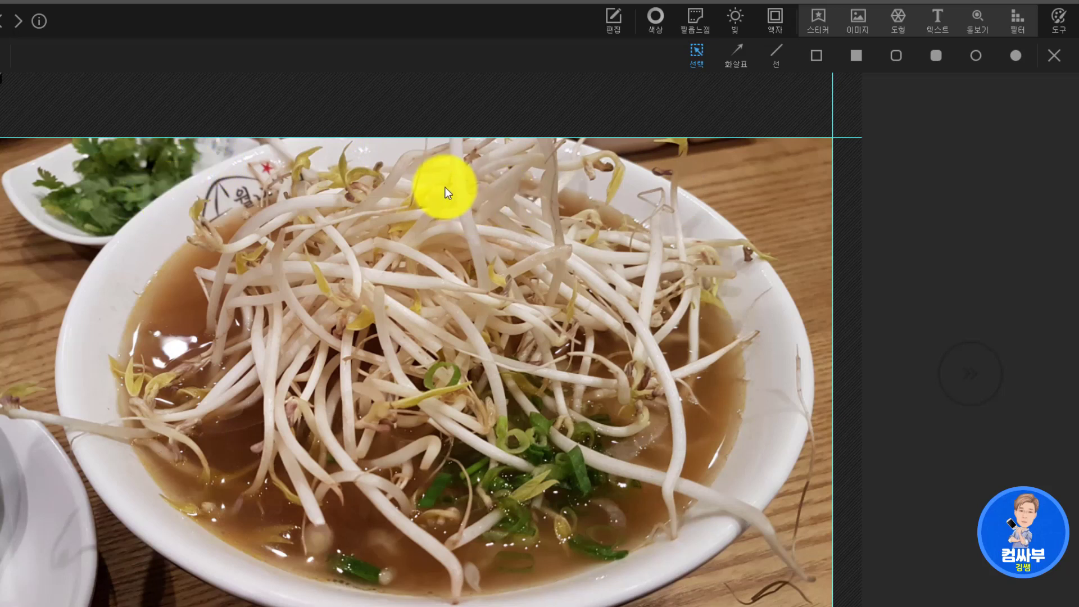
pyautogui.click(935, 56)
pyautogui.click(925, 136)
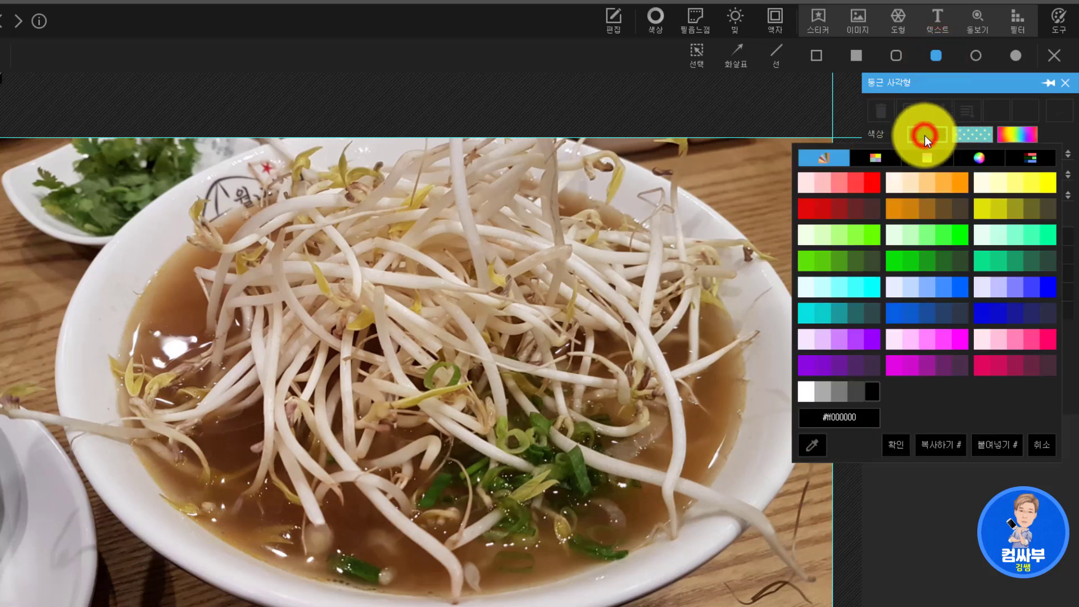
pyautogui.click(875, 396)
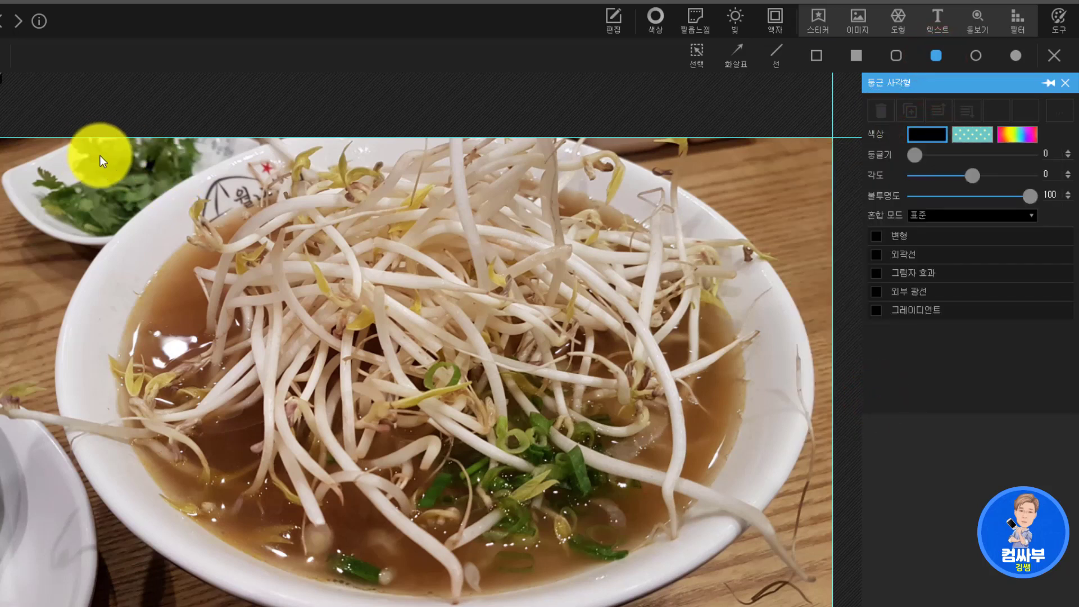
pyautogui.moveTo(126, 155); pyautogui.dragTo(697, 211)
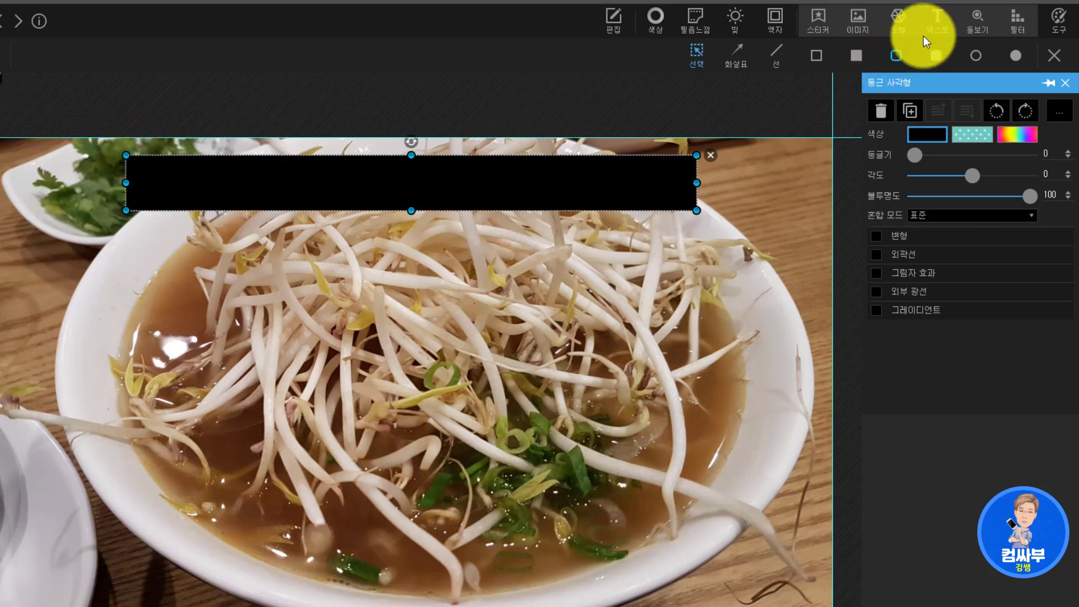
# Step: Add the text "양지쌀국수", shrink it to size 102 and place it on the black bar
pyautogui.click(936, 28)
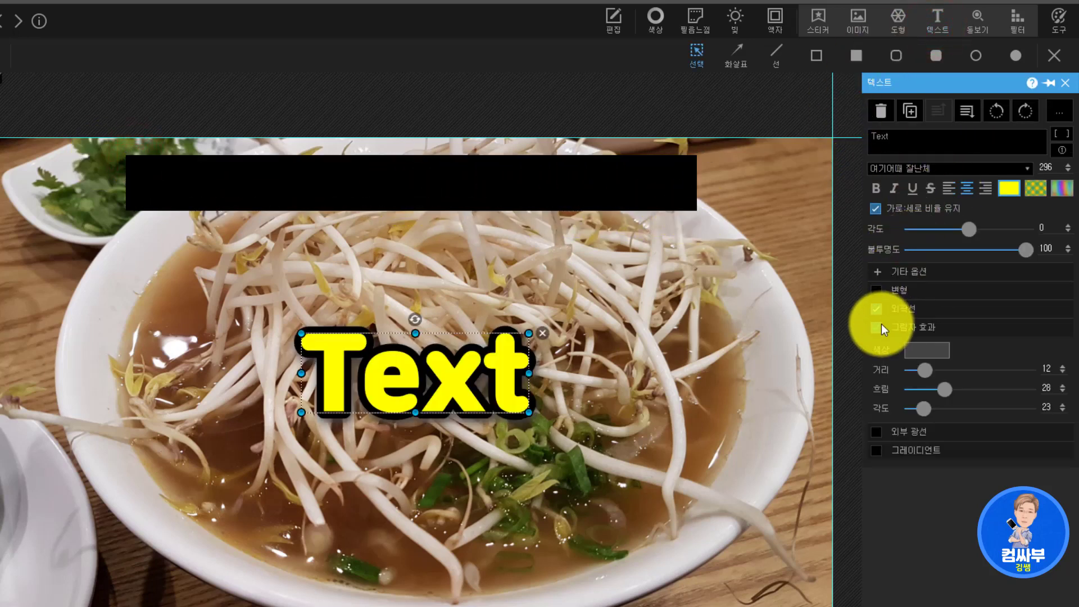
pyautogui.doubleClick(910, 142)
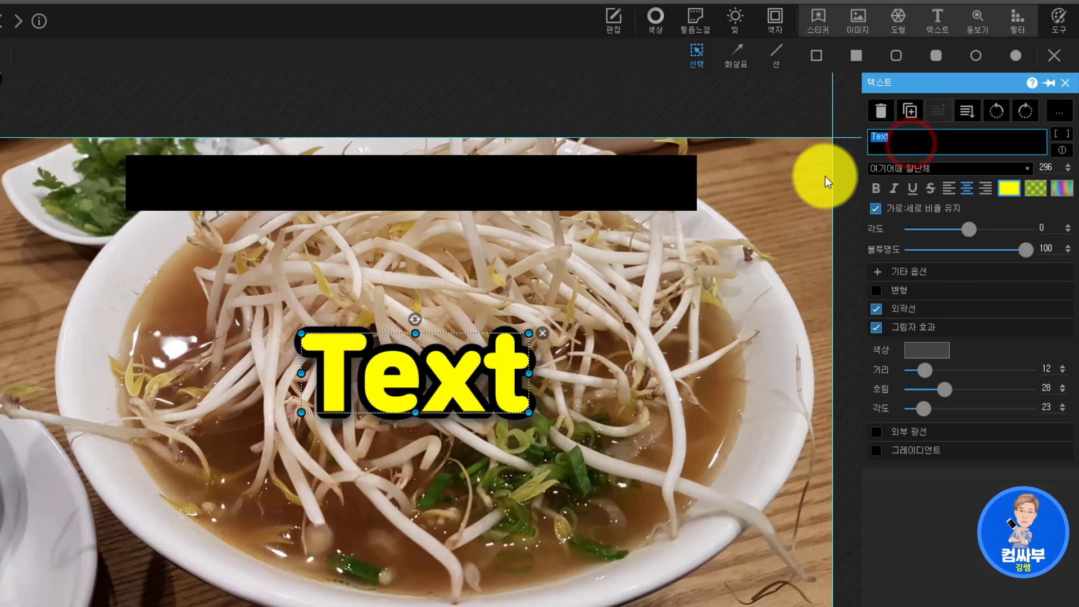
pyautogui.press('BackSpace')
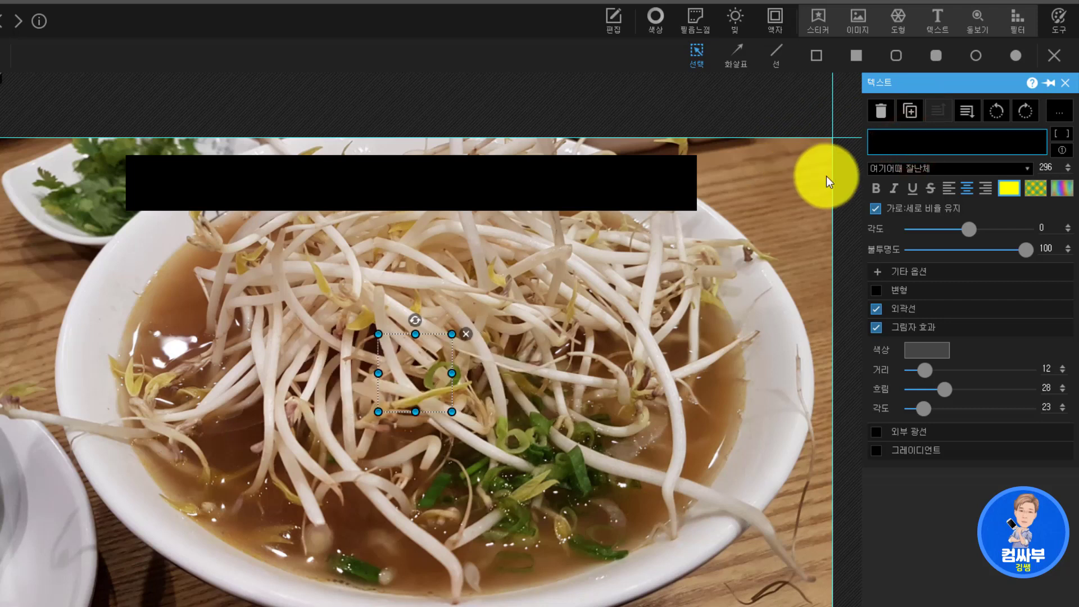
pyautogui.write('양지쌀국')
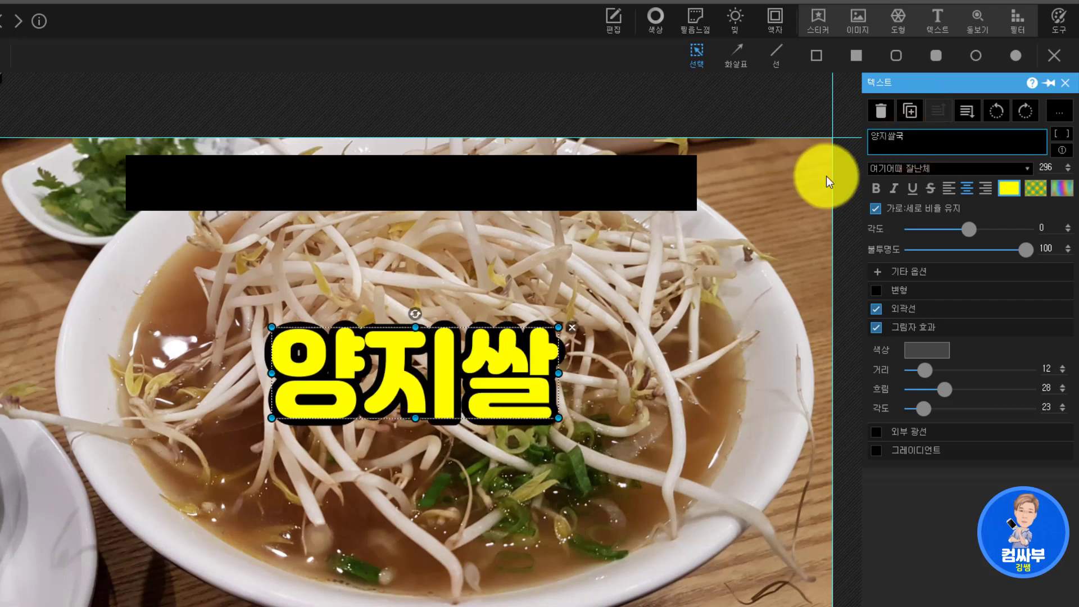
pyautogui.write('수')
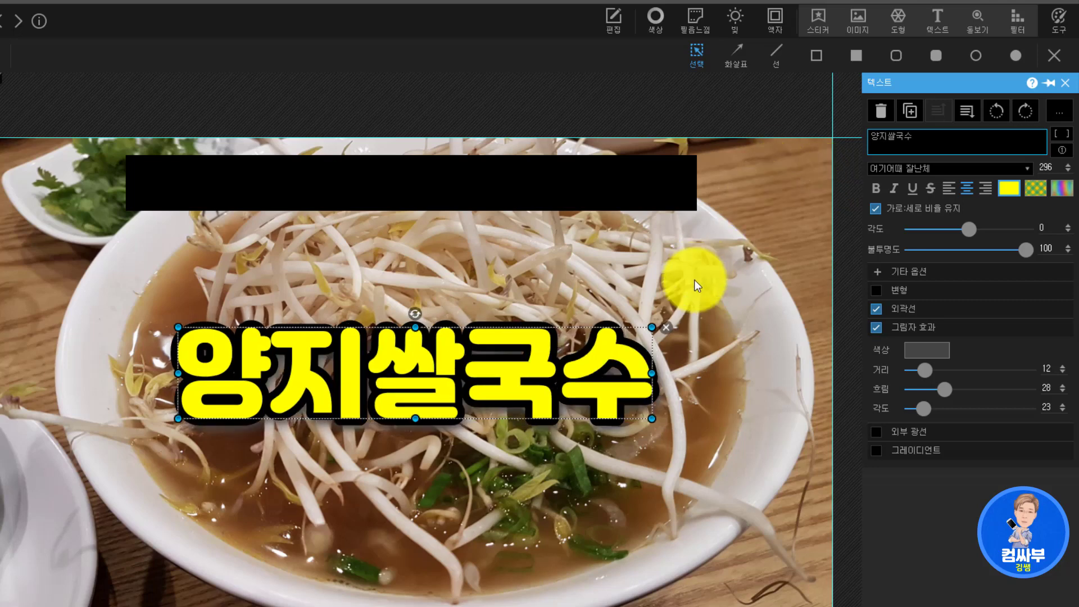
pyautogui.moveTo(652, 419); pyautogui.dragTo(335, 365)
pyautogui.moveTo(289, 359); pyautogui.dragTo(431, 188)
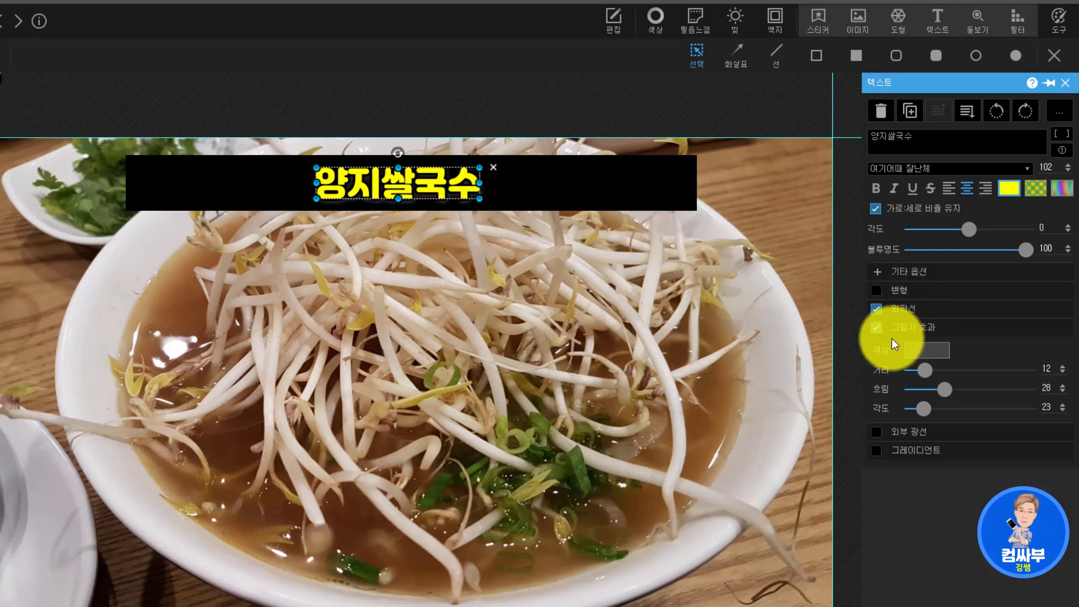
# Step: Remove the outline and shadow from the "양지쌀국수" text and select the black bar behind it
pyautogui.click(876, 309)
pyautogui.click(876, 327)
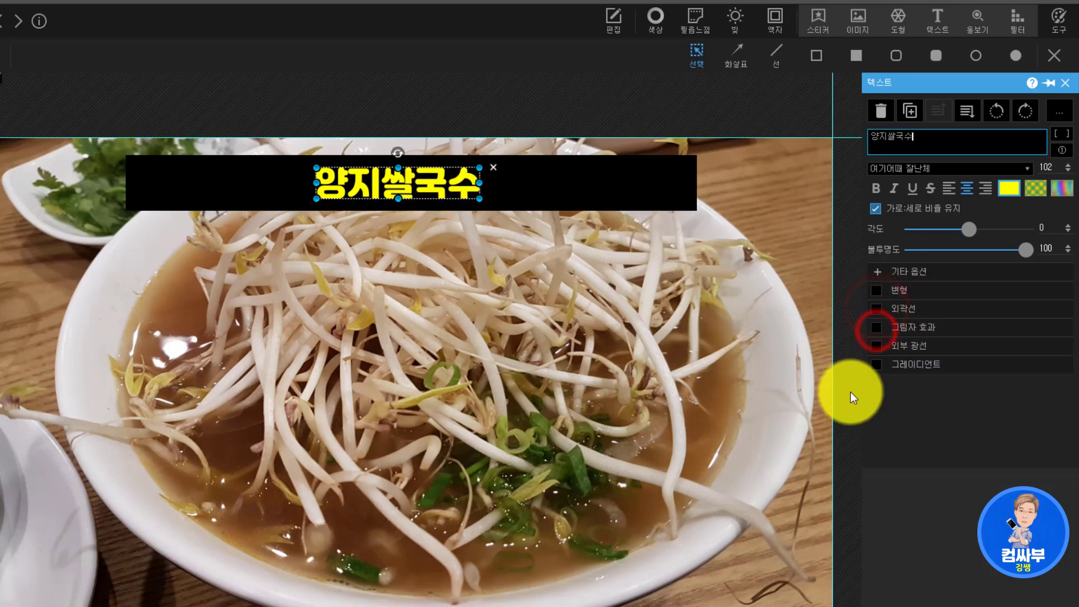
pyautogui.click(525, 185)
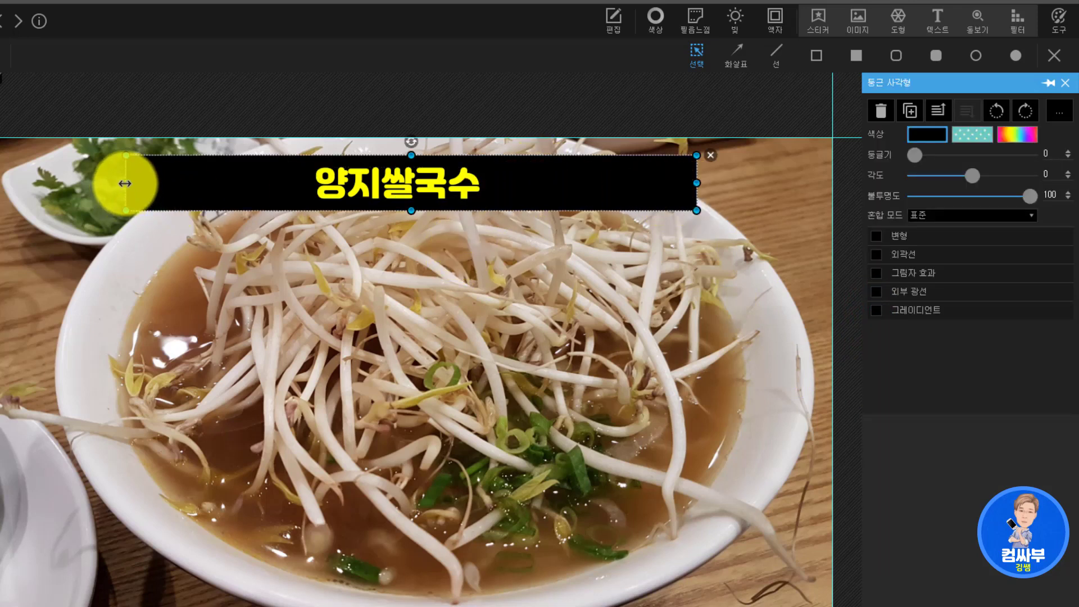
# Step: Narrow the black bar from both ends and centre the "양지쌀국수" text on it
pyautogui.moveTo(127, 183); pyautogui.dragTo(247, 183)
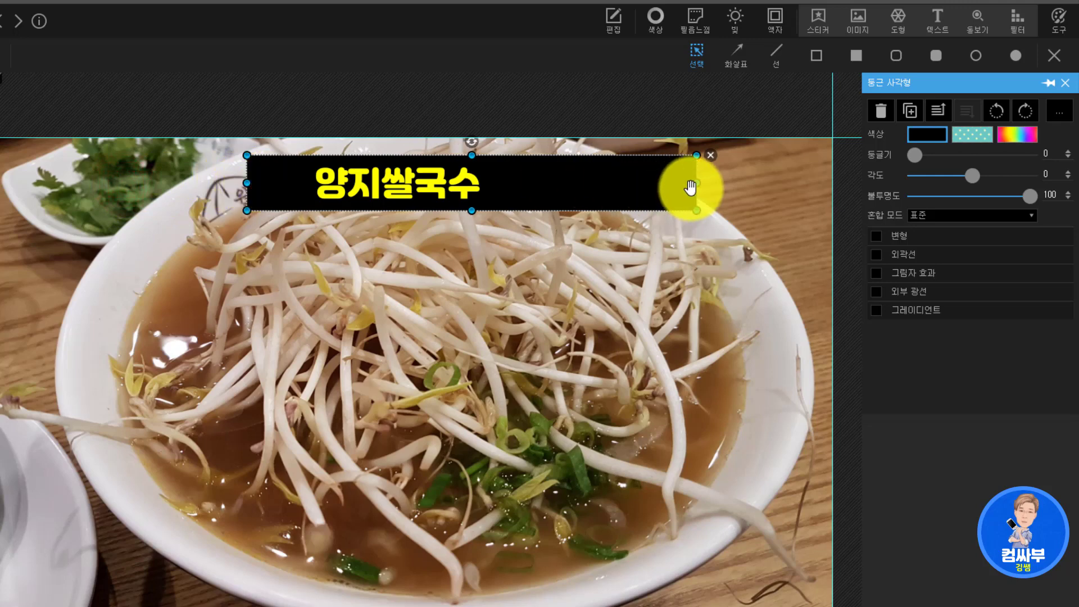
pyautogui.moveTo(696, 183); pyautogui.dragTo(535, 188)
pyautogui.click(441, 183)
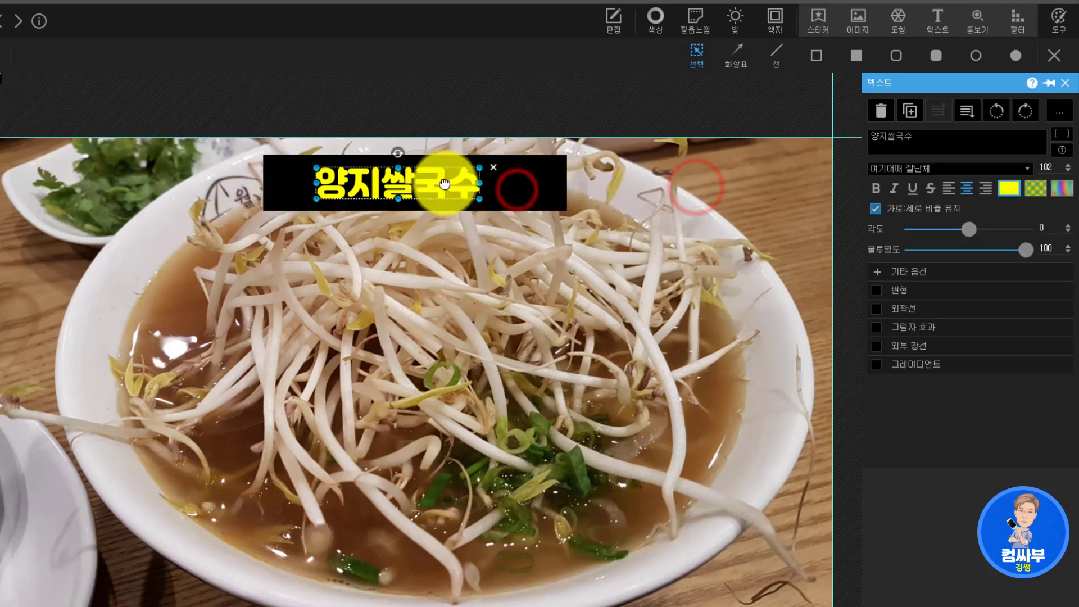
pyautogui.click(449, 186)
# Step: Duplicate the black bar and place the copy over the lower part of the soup bowl
pyautogui.keyDown('shift'); pyautogui.click(537, 181); pyautogui.keyUp('shift')
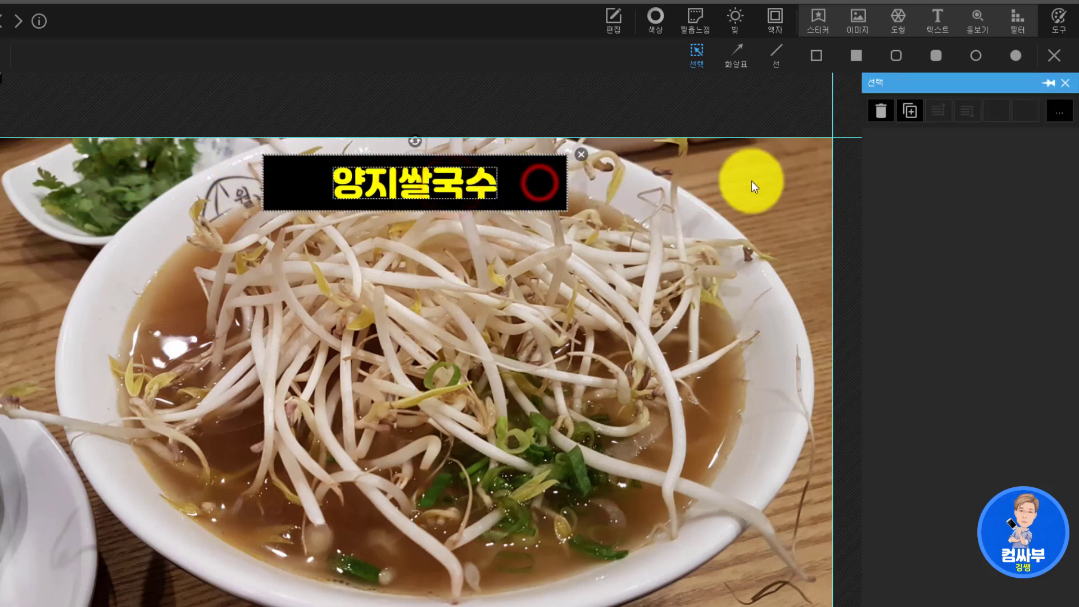
pyautogui.click(910, 111)
pyautogui.moveTo(546, 179); pyautogui.dragTo(533, 551)
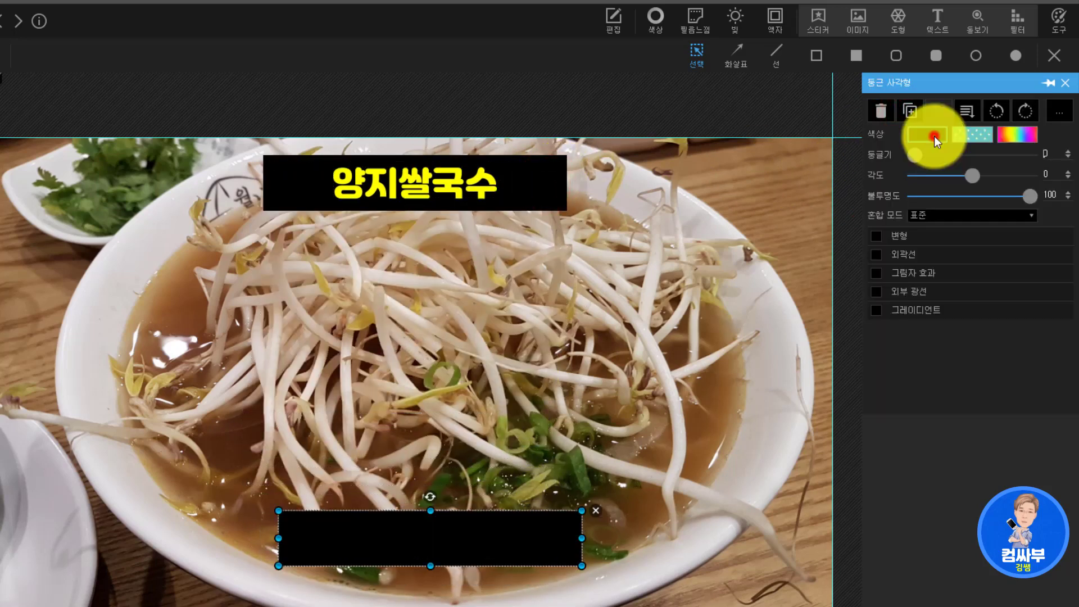
# Step: Fill the lower bar with white and nudge it slightly upward
pyautogui.click(928, 134)
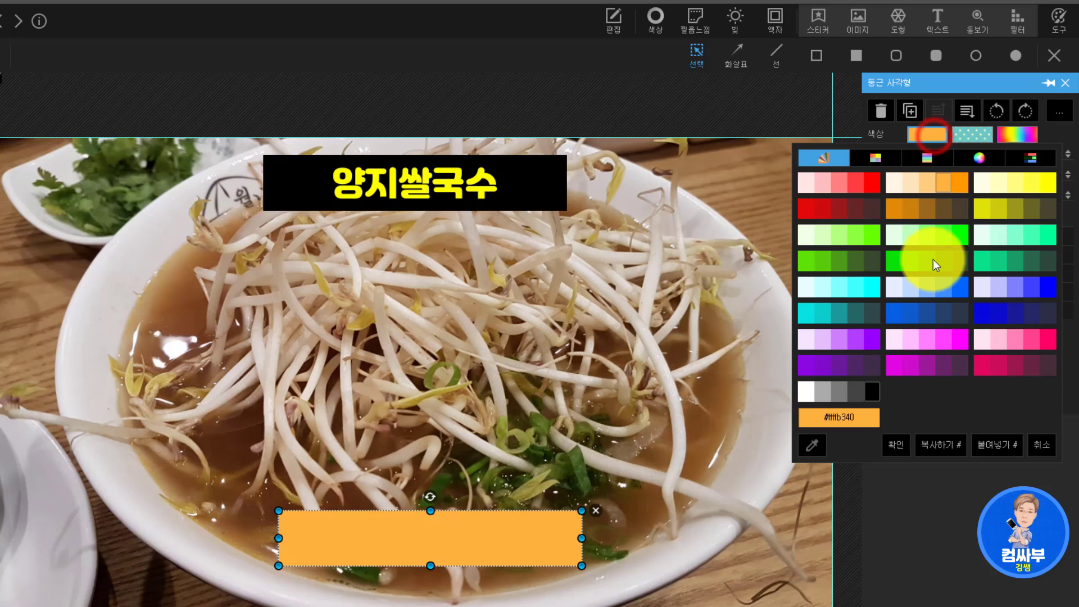
pyautogui.click(807, 391)
pyautogui.click(836, 566)
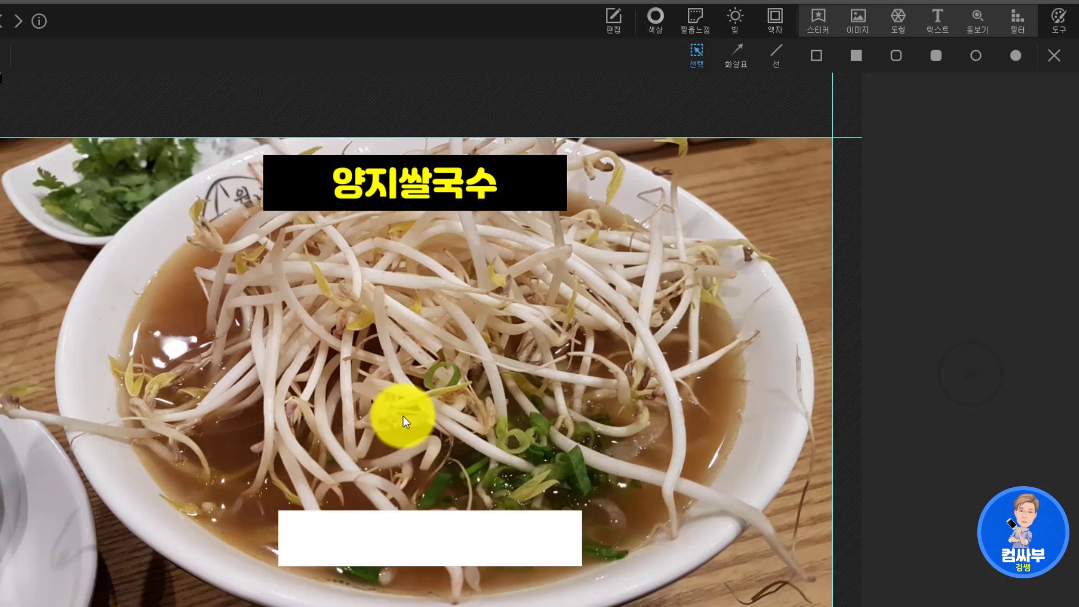
pyautogui.click(447, 541)
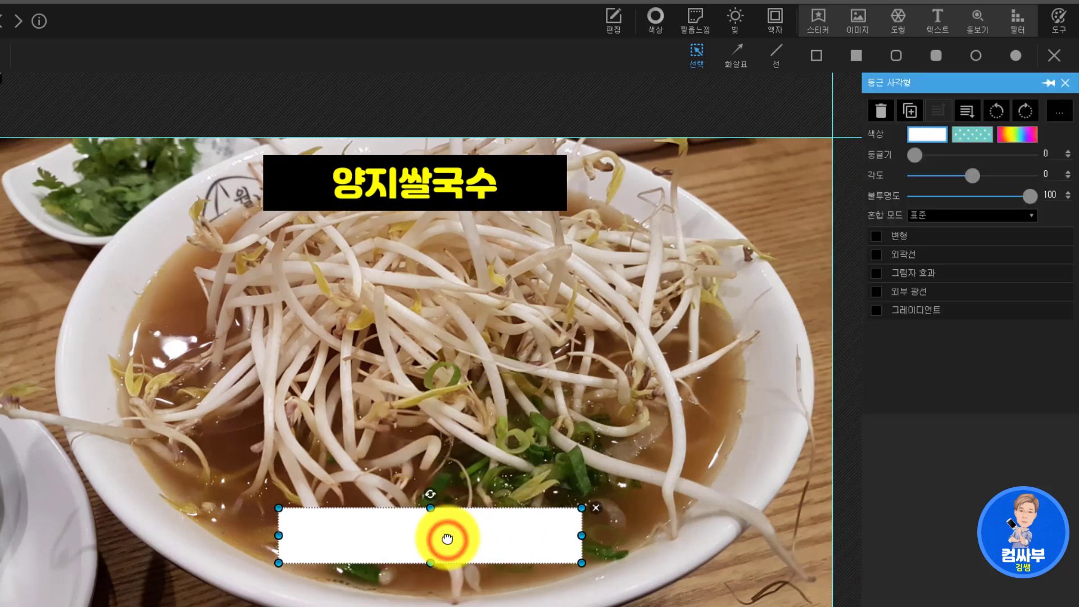
# Step: Duplicate the yellow "양지쌀국수" text and centre the copy on the white bar
pyautogui.click(430, 181)
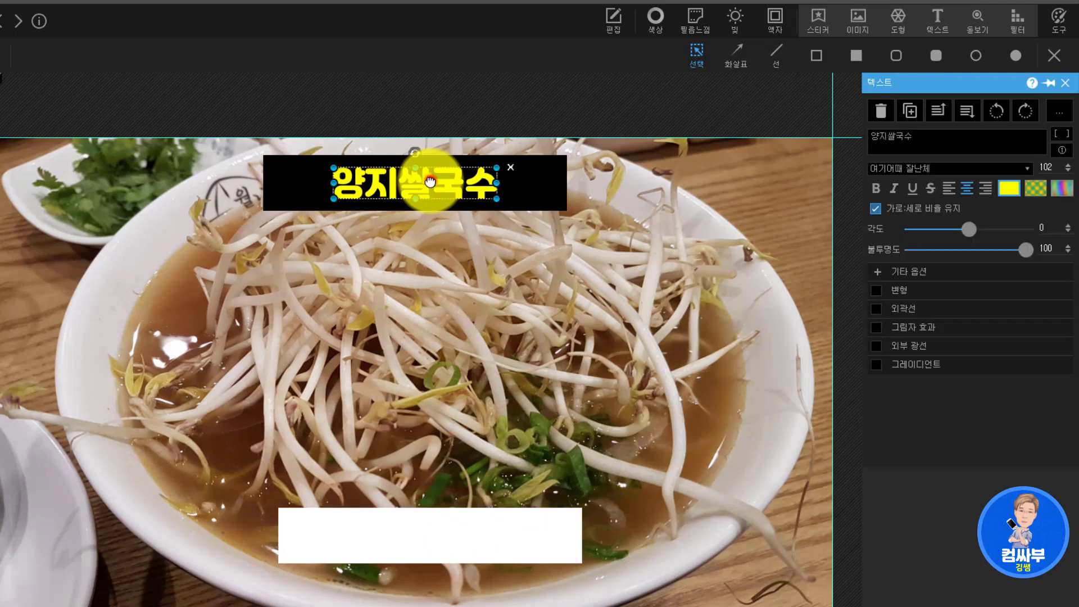
pyautogui.click(909, 111)
pyautogui.moveTo(422, 217); pyautogui.dragTo(431, 538)
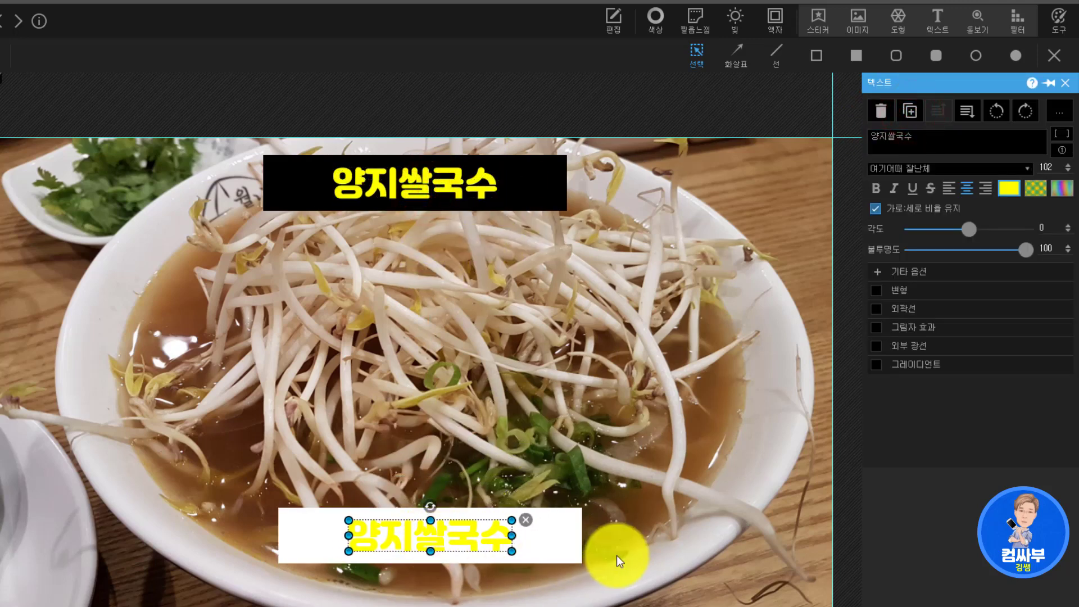
pyautogui.click(763, 565)
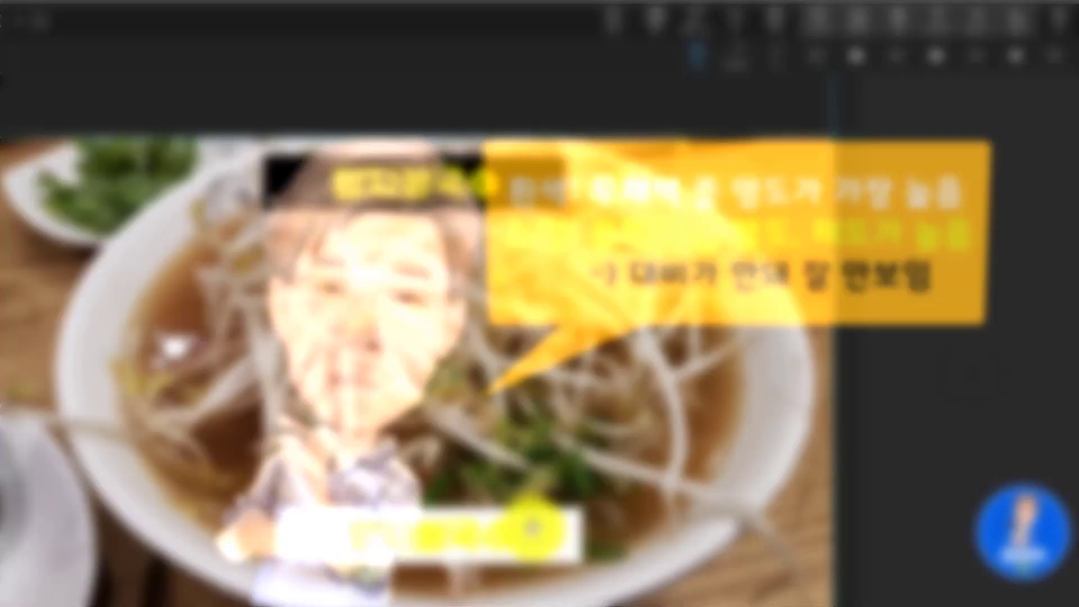
pyautogui.click(562, 541)
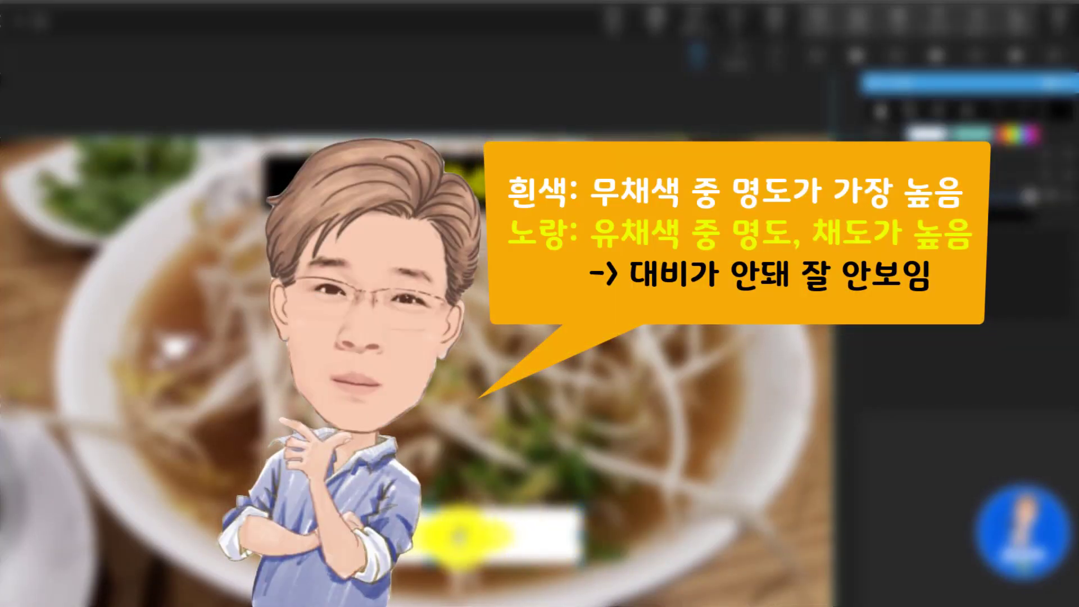
# Step: Change the colour of the "양지쌀국수" text on the white bar to black
pyautogui.click(460, 538)
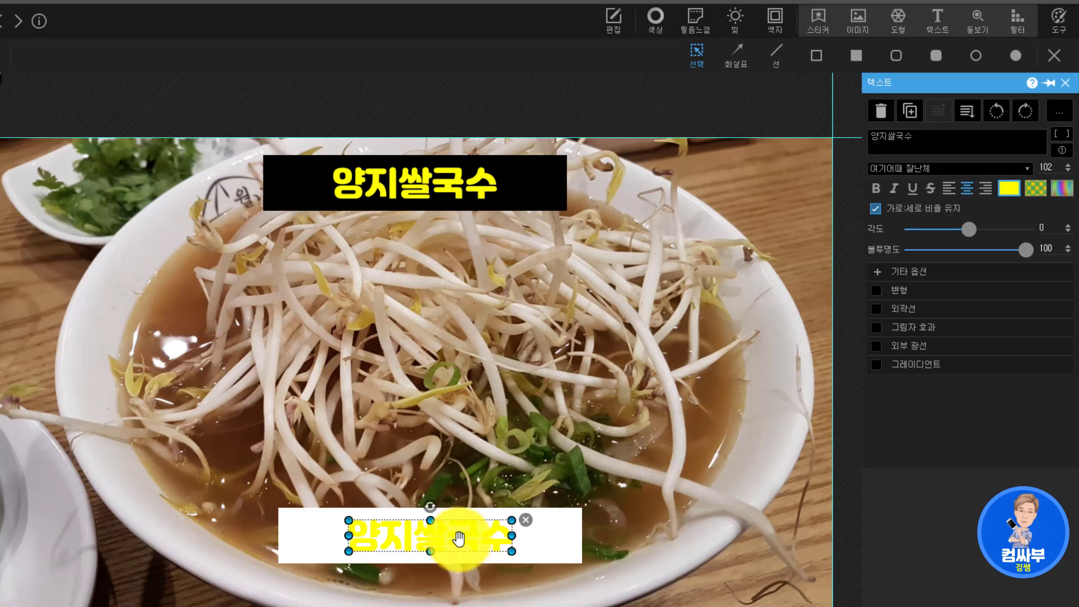
pyautogui.click(1003, 191)
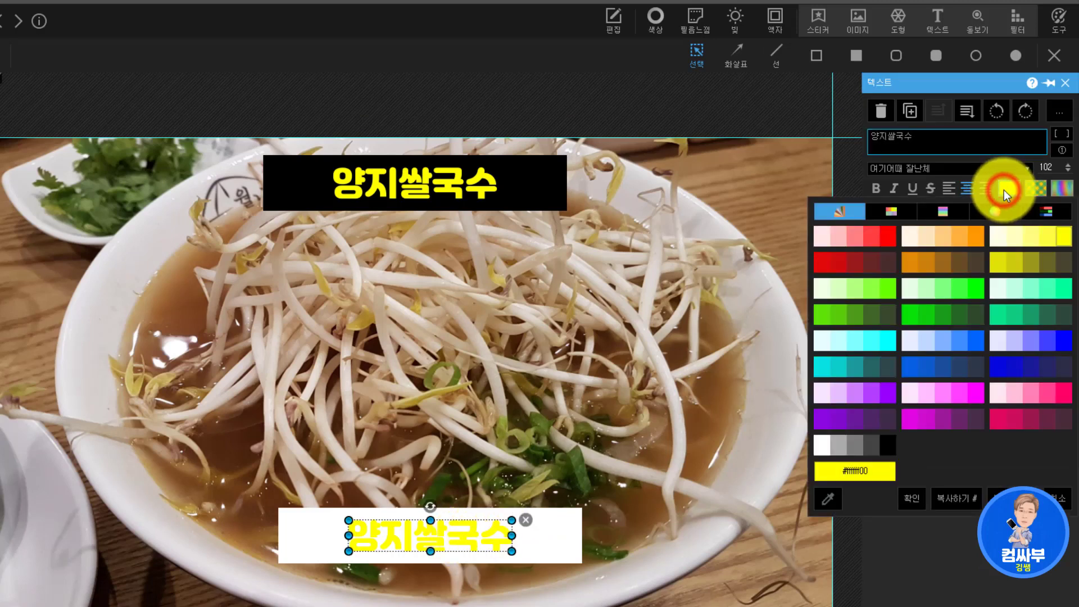
pyautogui.click(885, 444)
pyautogui.click(715, 543)
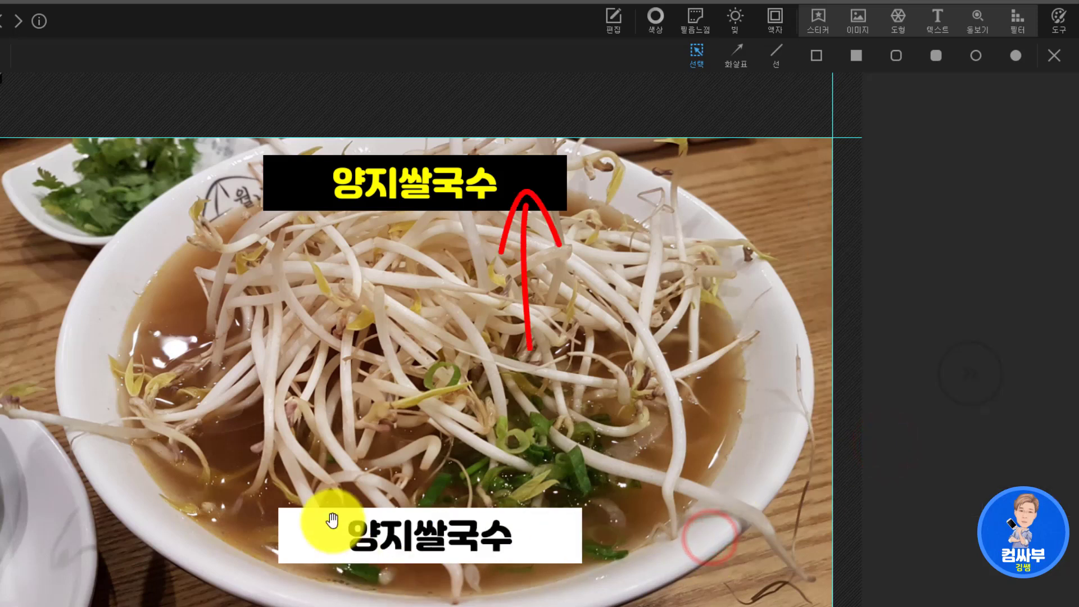
# Step: Recolour the "양지쌀국수" text on the white bar to a dark navy blue
pyautogui.click(452, 538)
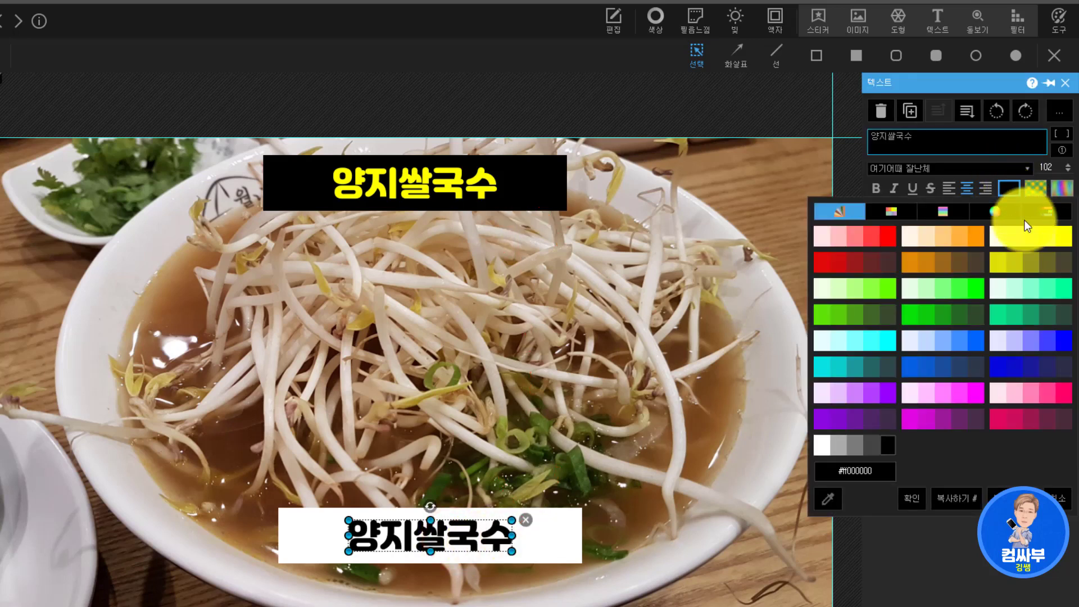
pyautogui.click(1014, 366)
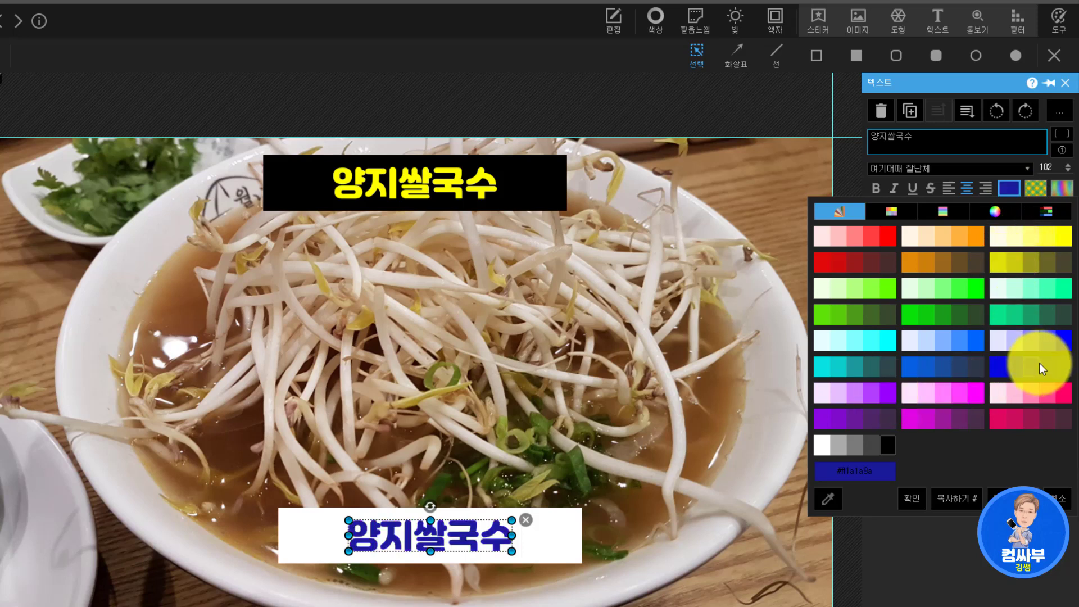
pyautogui.click(1054, 369)
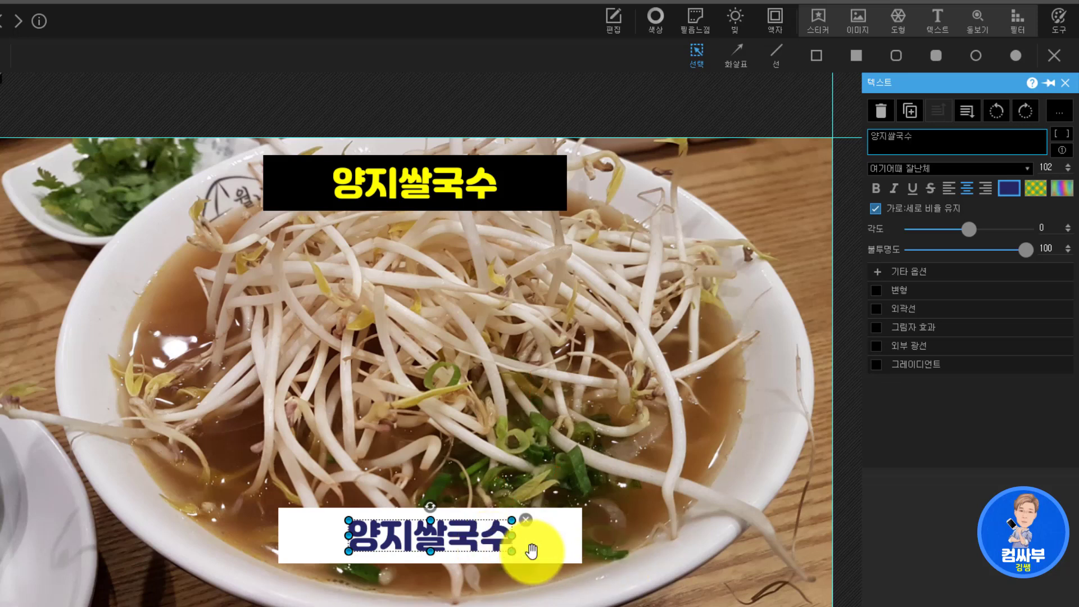
# Step: Set the opacity of the white bar behind the navy text to 70
pyautogui.click(526, 187)
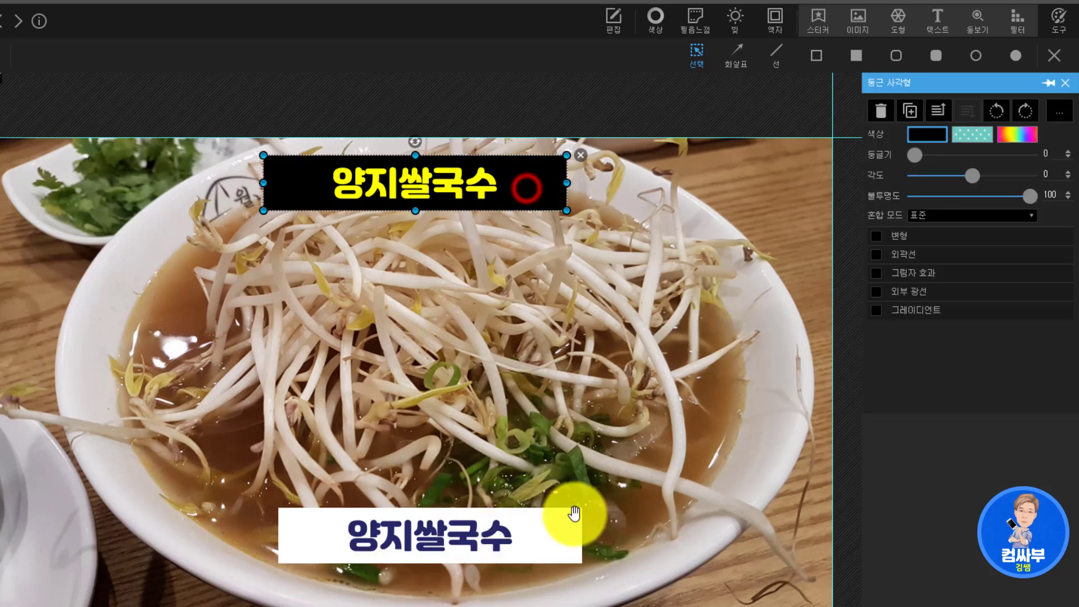
pyautogui.click(559, 531)
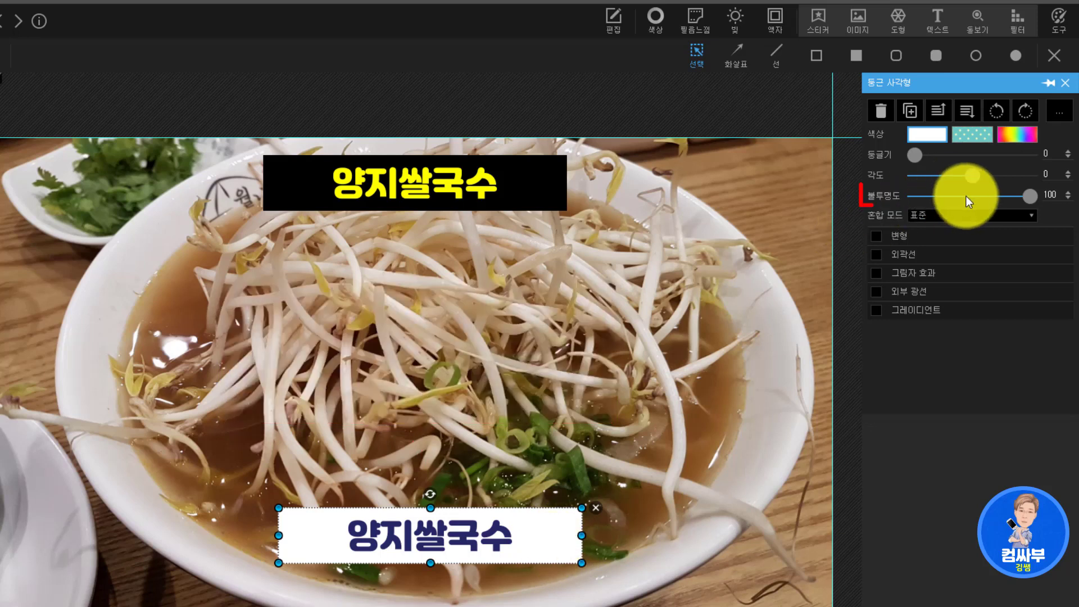
pyautogui.moveTo(1035, 199); pyautogui.dragTo(988, 201)
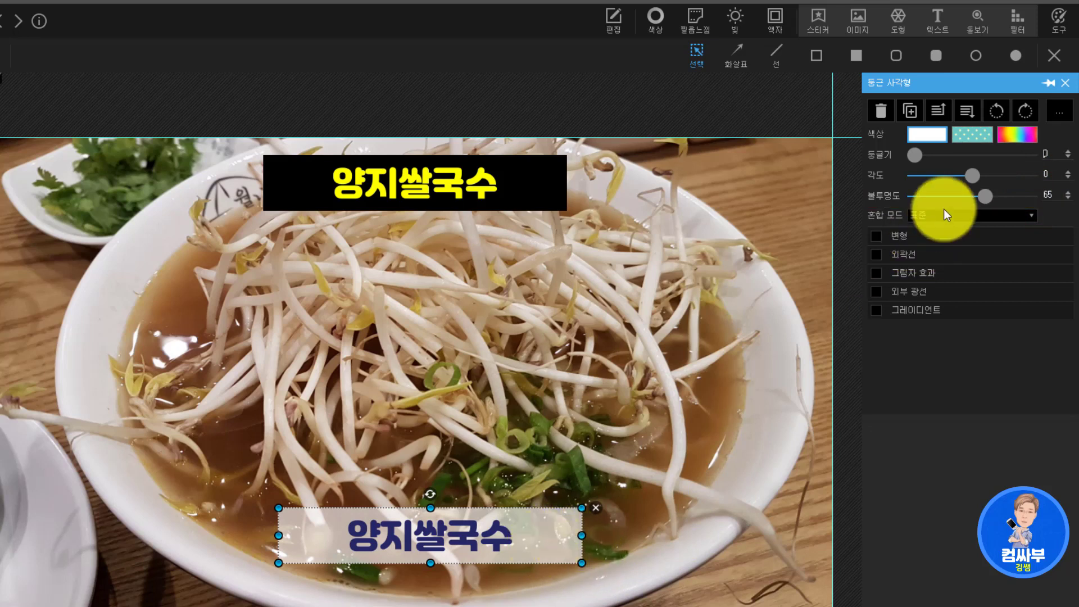
pyautogui.moveTo(982, 196); pyautogui.dragTo(990, 197)
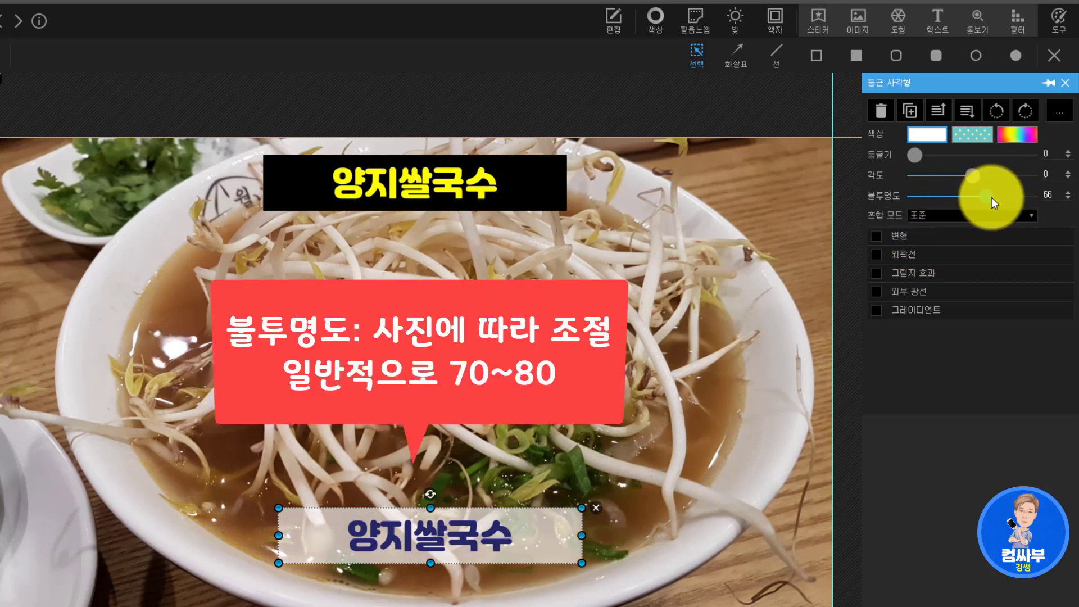
pyautogui.doubleClick(1048, 194)
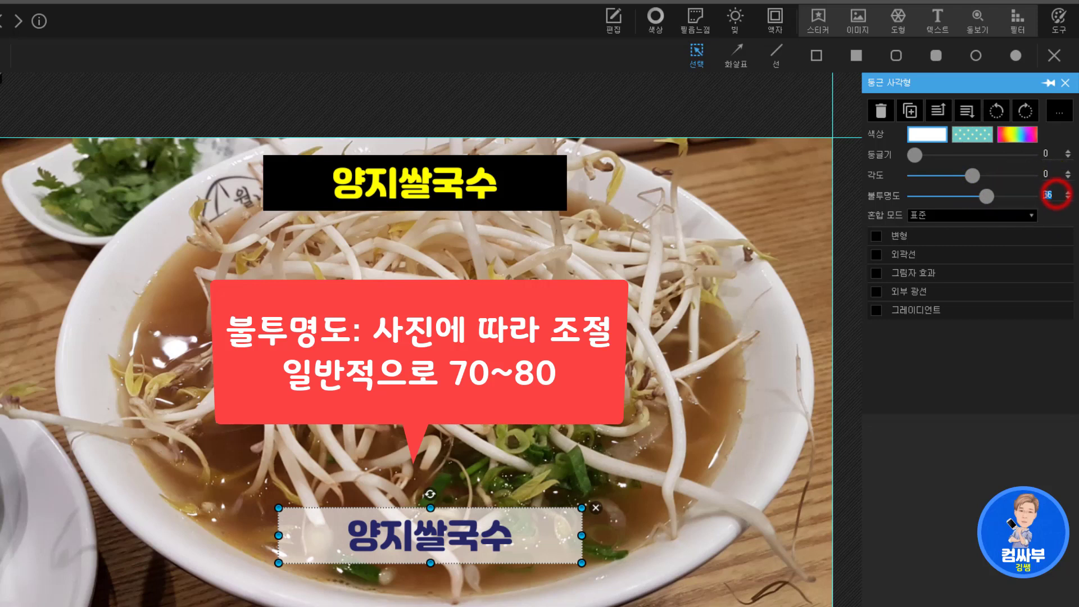
pyautogui.write('70')
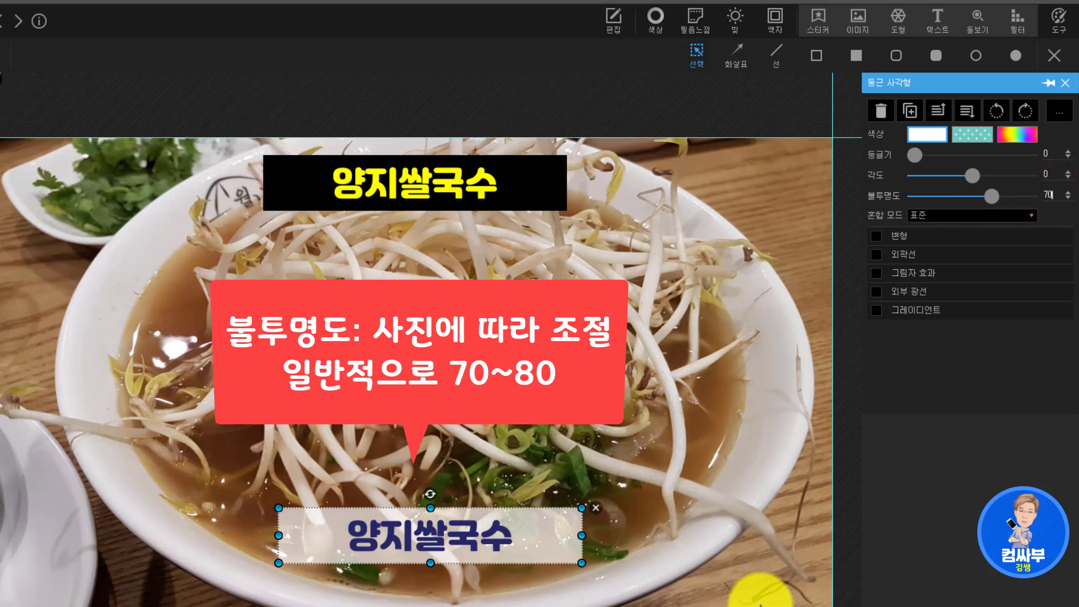
pyautogui.click(739, 558)
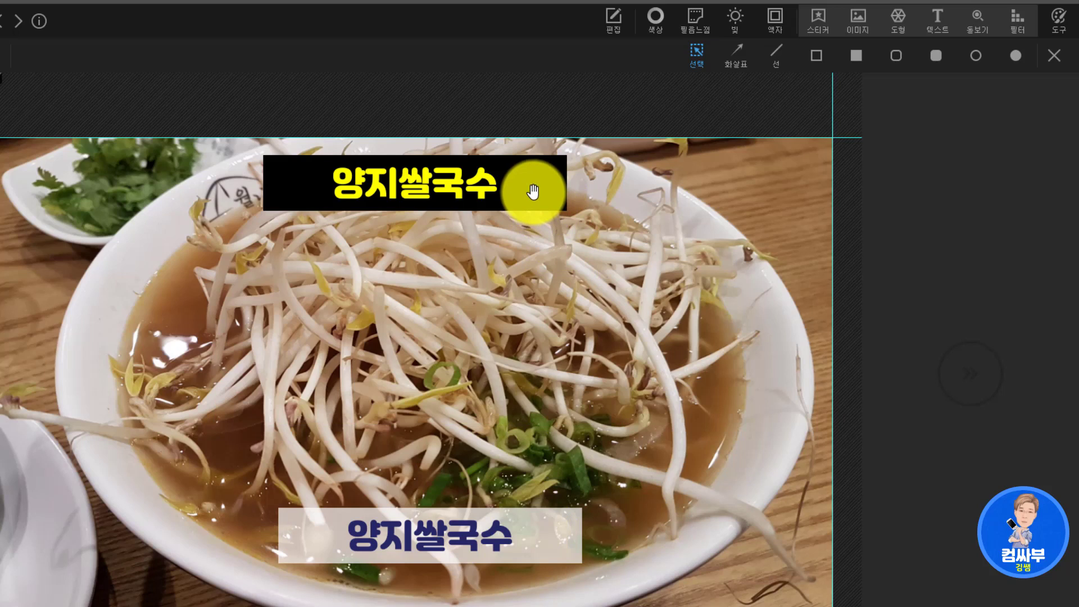
# Step: Reduce the opacity of the black bar behind the yellow text to 60
pyautogui.click(532, 193)
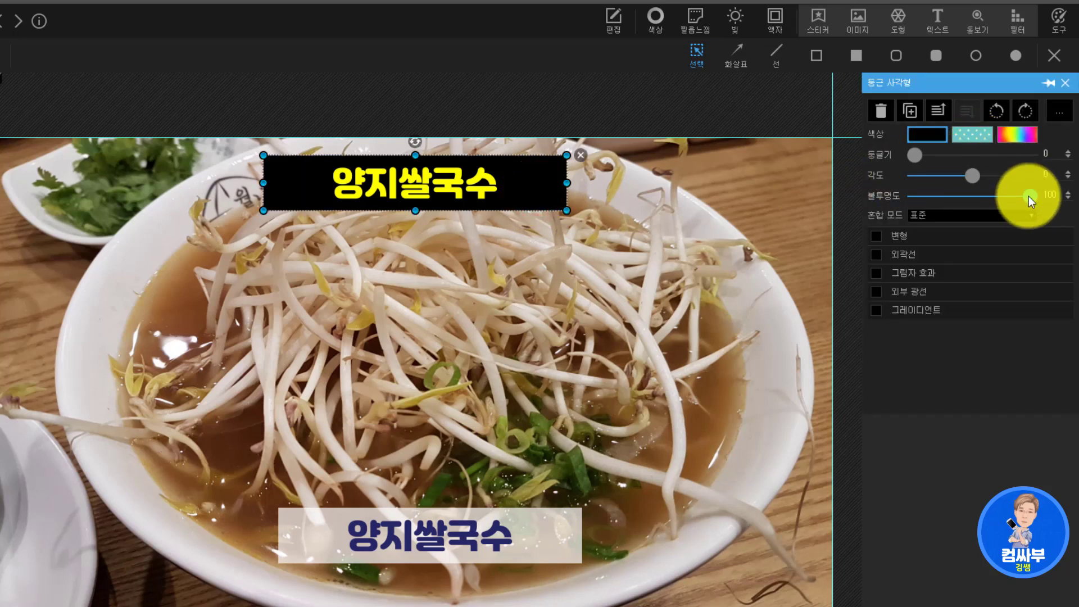
pyautogui.moveTo(1028, 196); pyautogui.dragTo(979, 199)
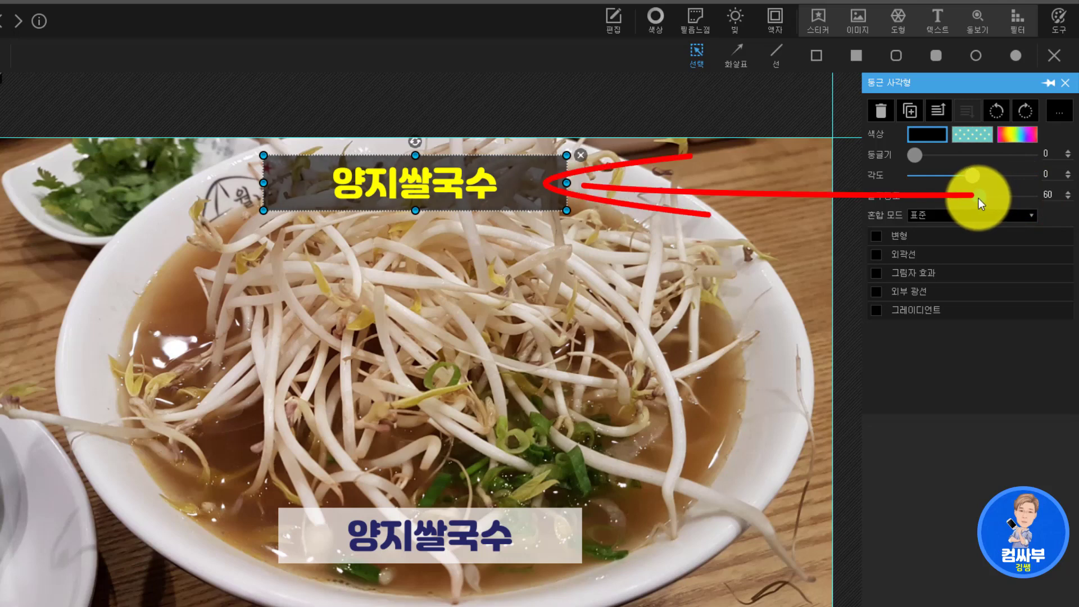
pyautogui.click(970, 374)
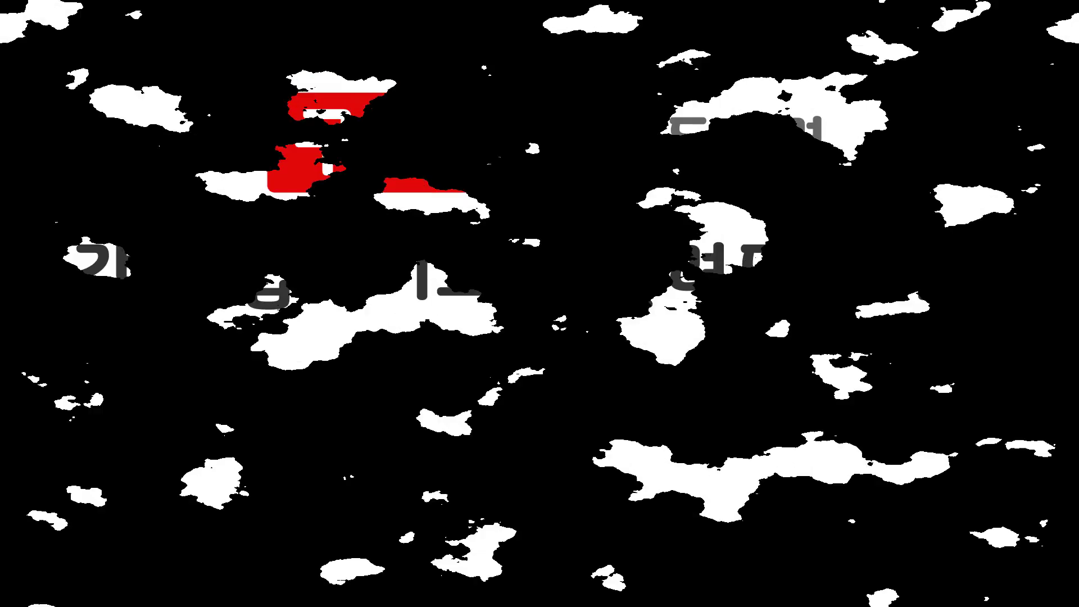